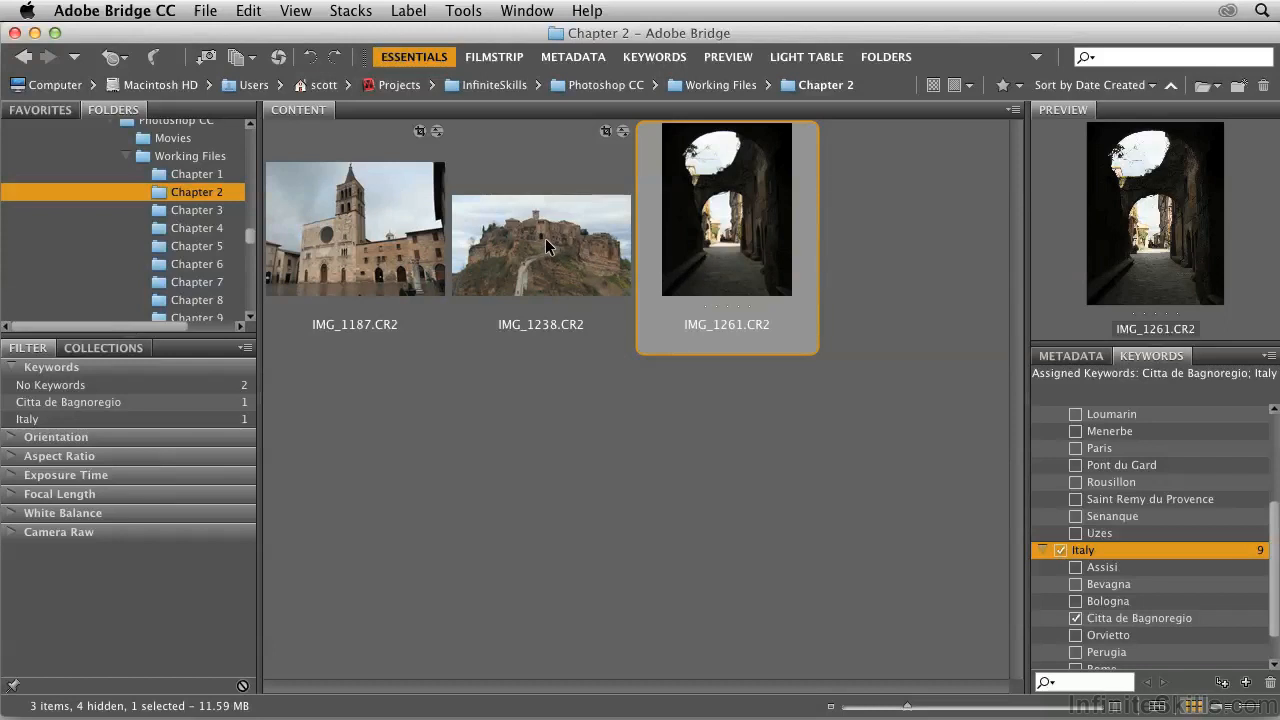
Open IMG_1261.CR2 in Camera Raw and look through the Tone Curve, Detail and HSL / Grayscale settings before returning to Basic.
{"action": "double_click", "coordinate": [712, 231]}
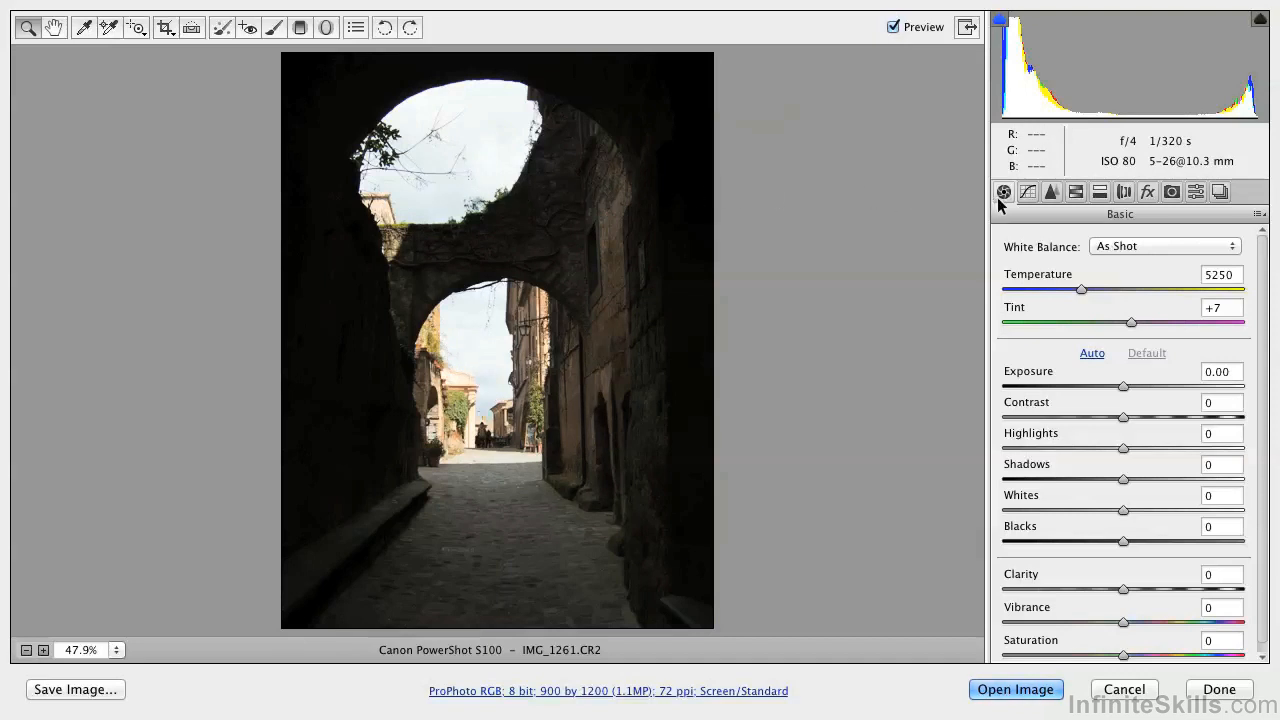
{"action": "left_click", "coordinate": [1029, 193]}
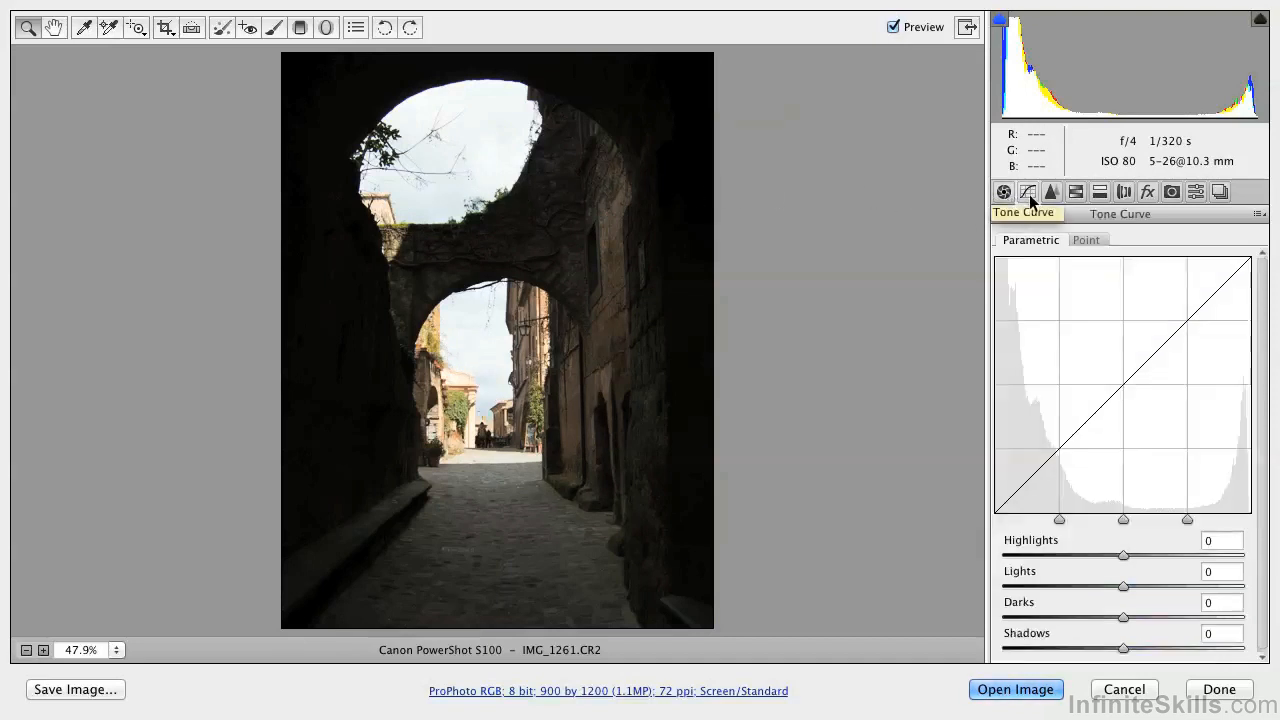
{"action": "left_click", "coordinate": [1046, 199]}
{"action": "left_click", "coordinate": [1077, 199]}
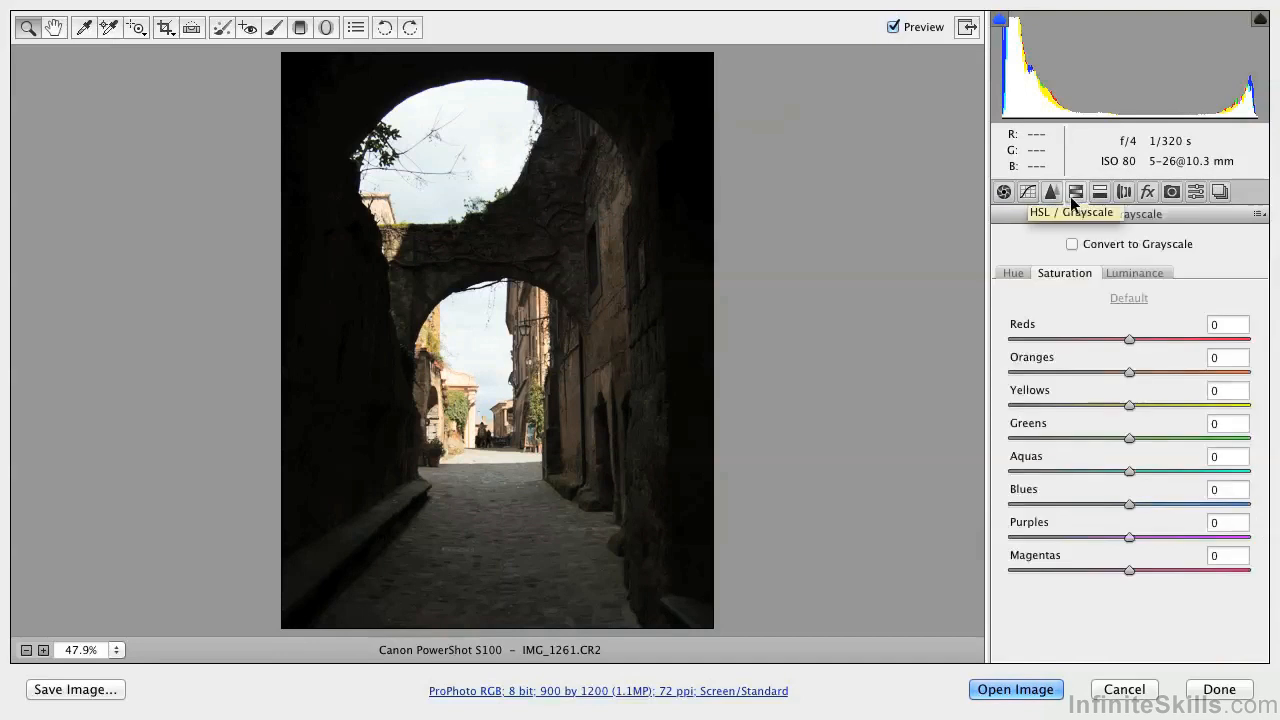
{"action": "left_click", "coordinate": [1003, 193]}
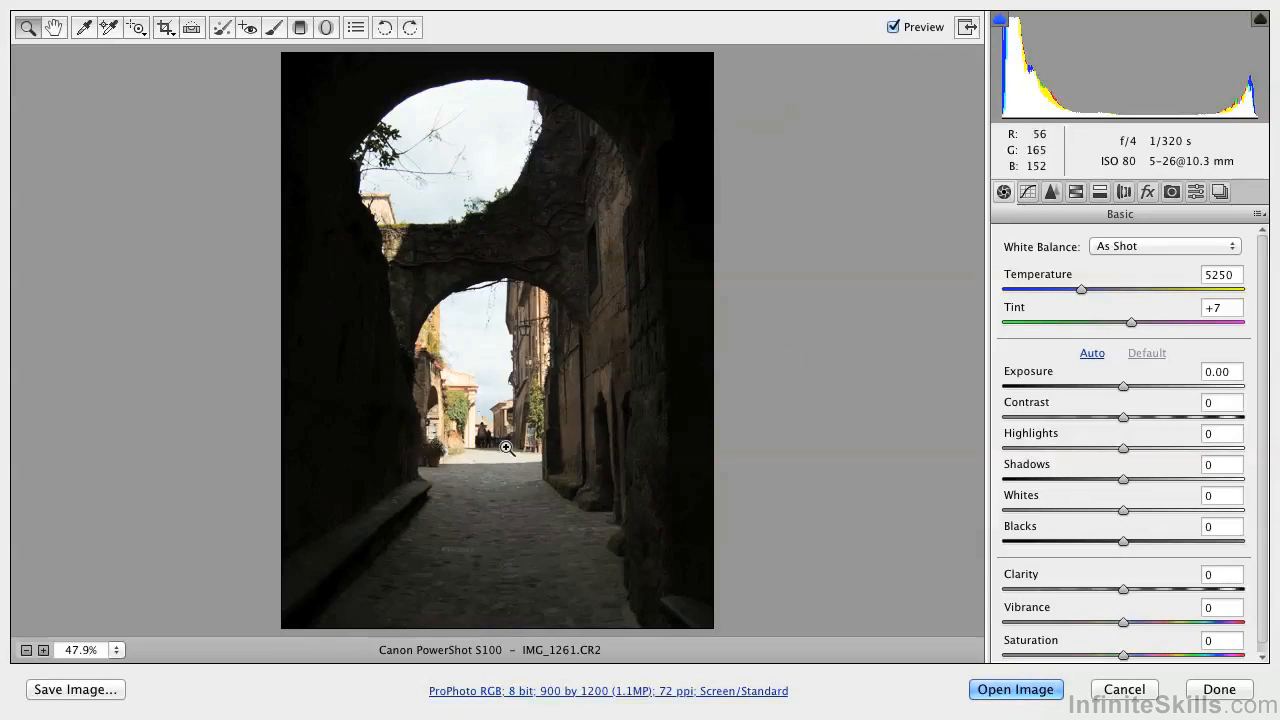
Try the Auto, Daylight, Cloudy and Shade white balance presets on the photo, going back to Cloudy.
{"action": "left_click", "coordinate": [1118, 250]}
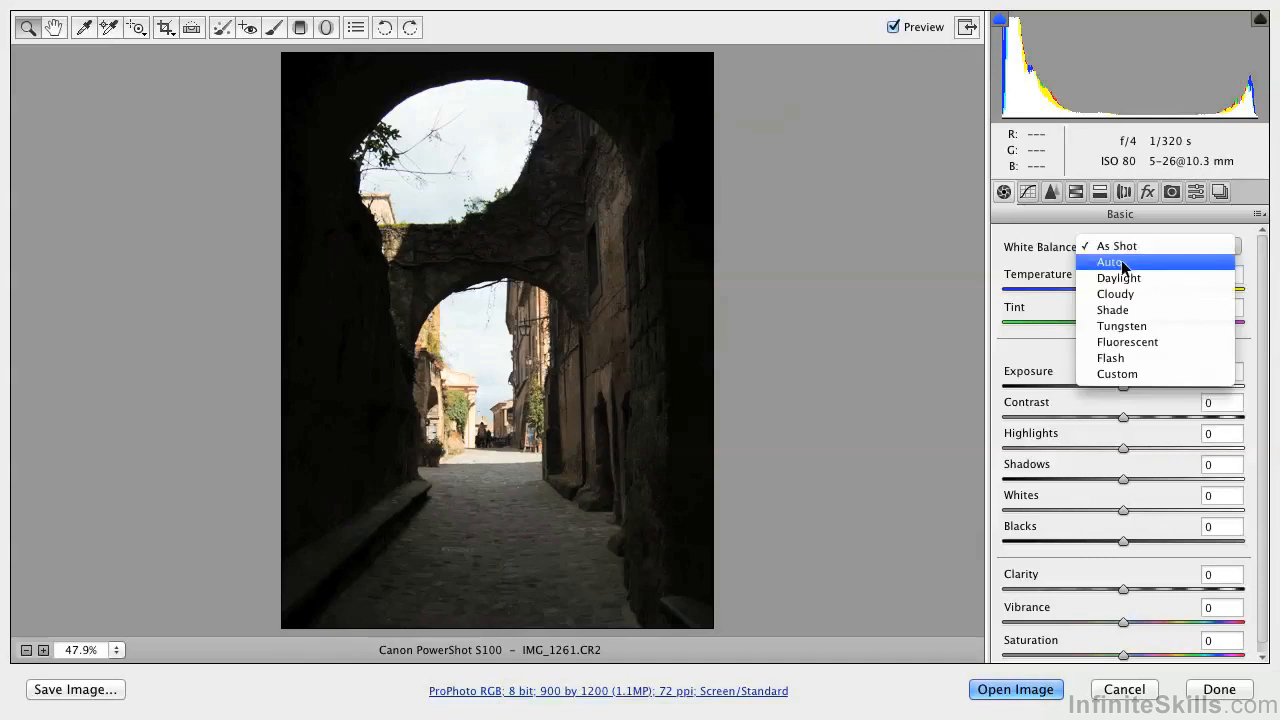
{"action": "left_click", "coordinate": [1121, 262]}
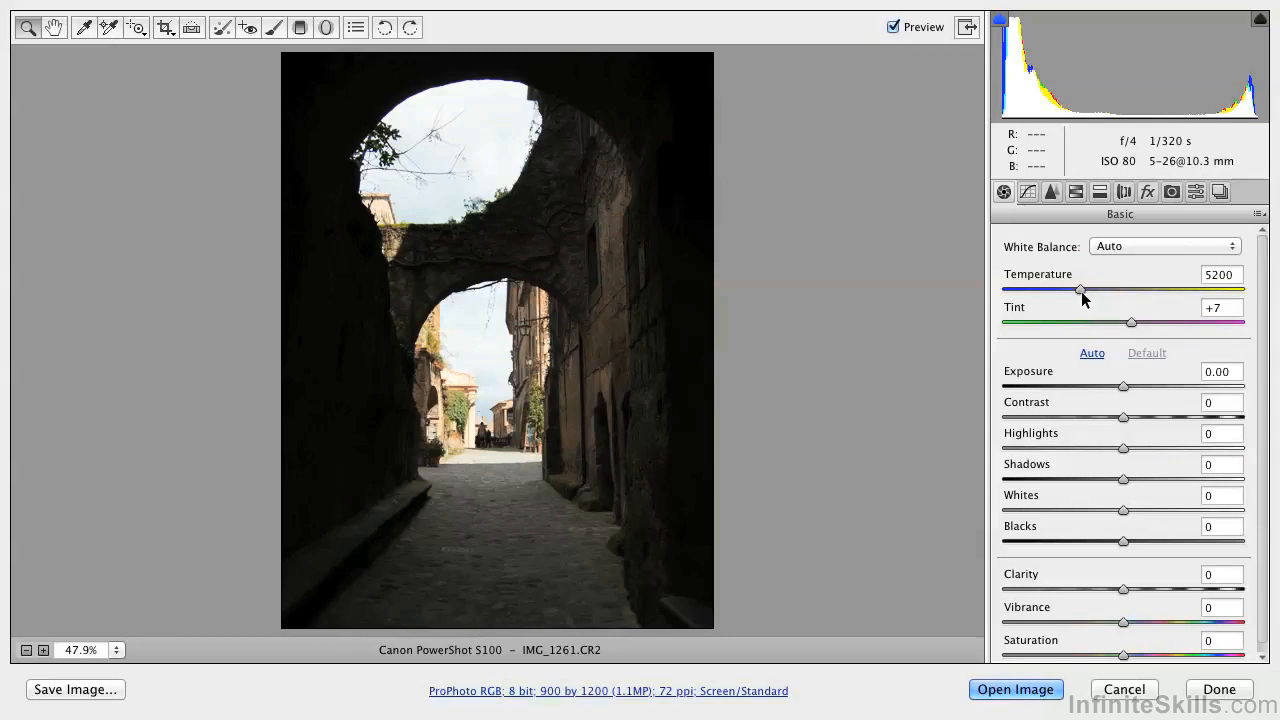
{"action": "left_click", "coordinate": [1128, 247]}
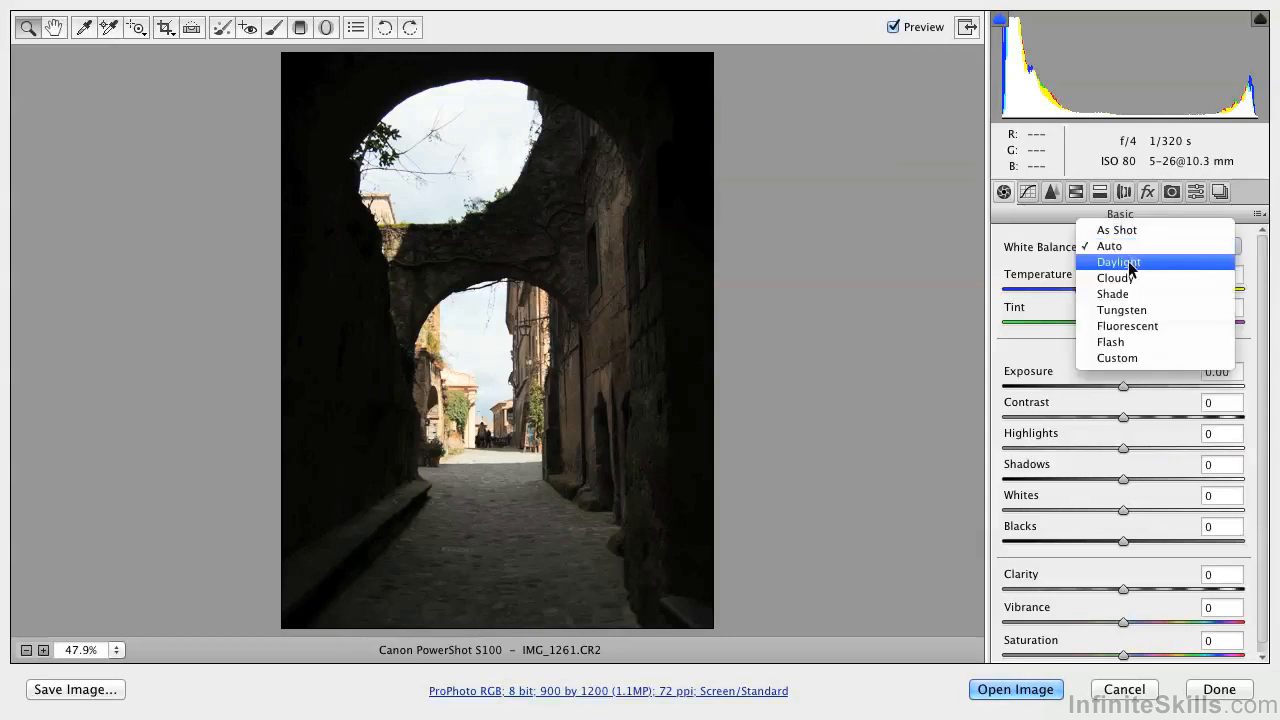
{"action": "left_click", "coordinate": [1118, 262]}
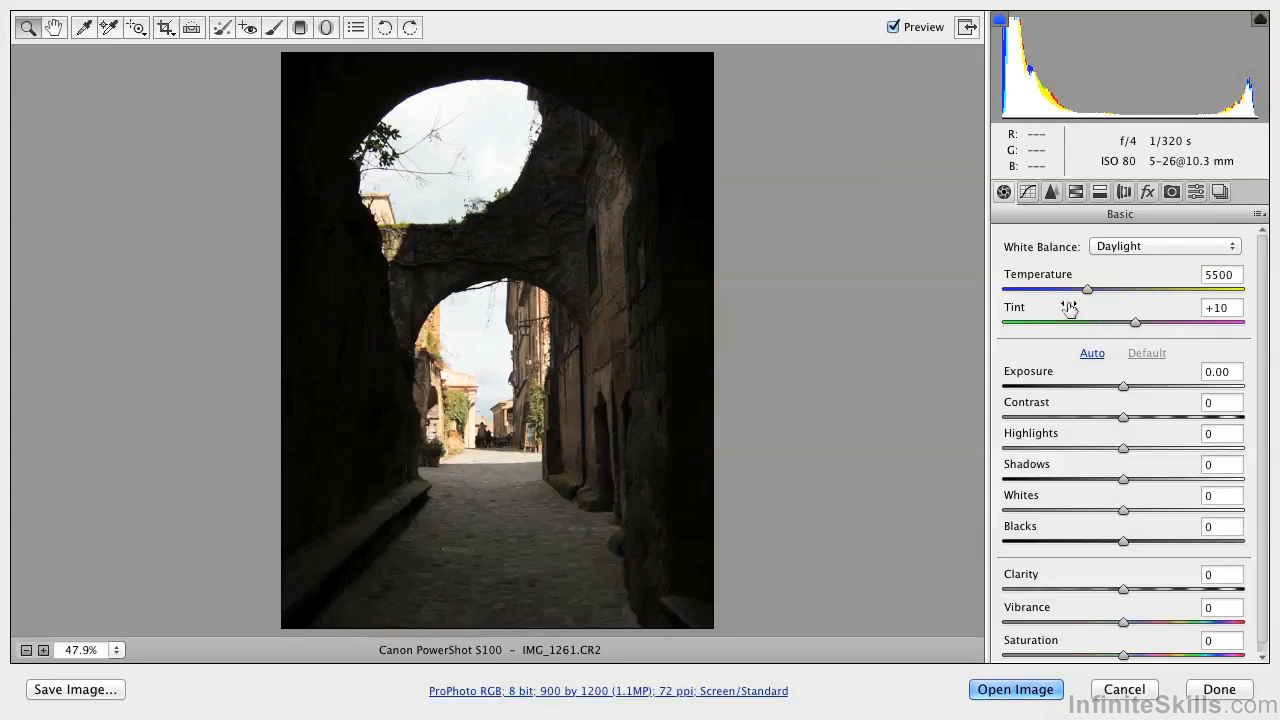
{"action": "left_click", "coordinate": [1124, 251]}
{"action": "left_click", "coordinate": [1127, 262]}
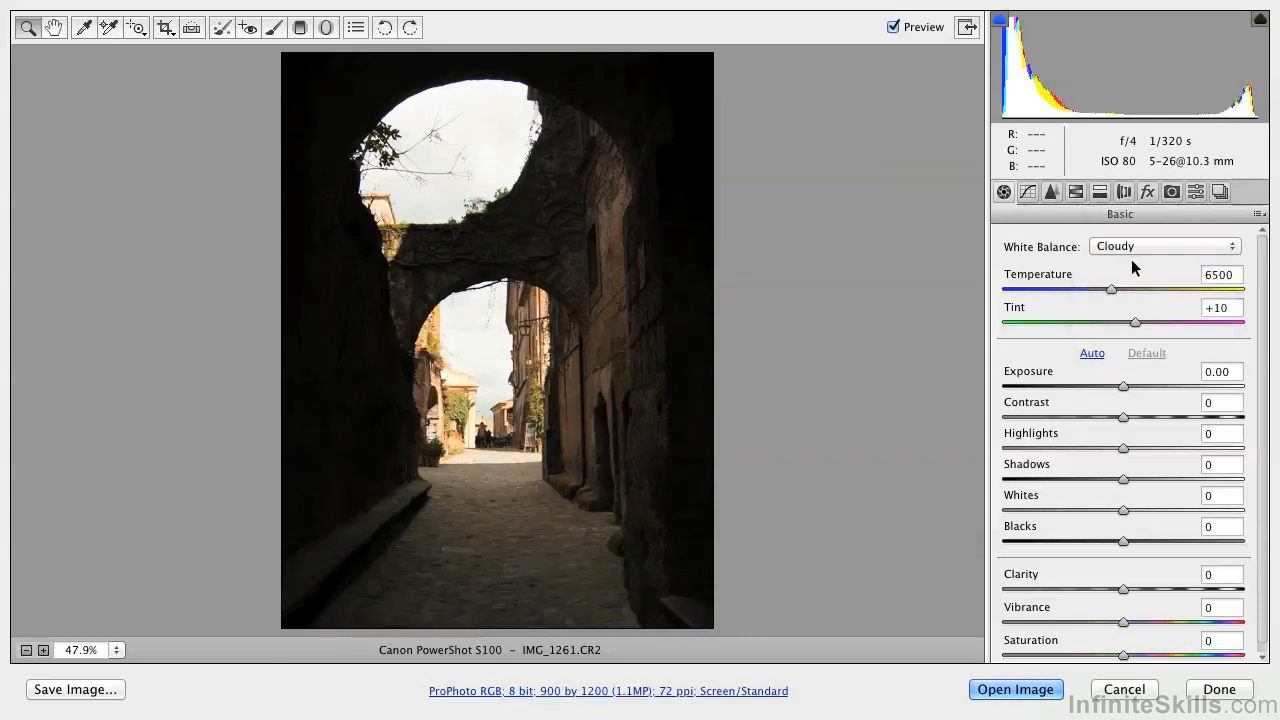
{"action": "left_click", "coordinate": [1141, 254]}
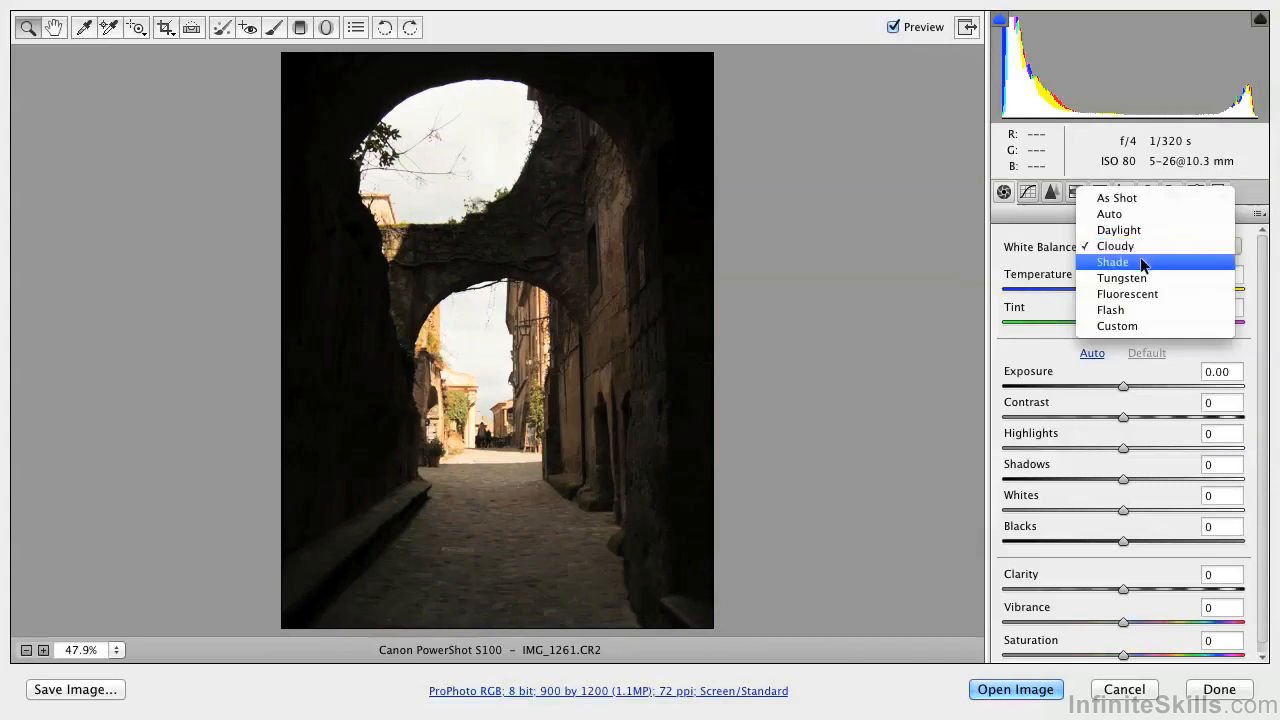
{"action": "left_click", "coordinate": [1141, 260]}
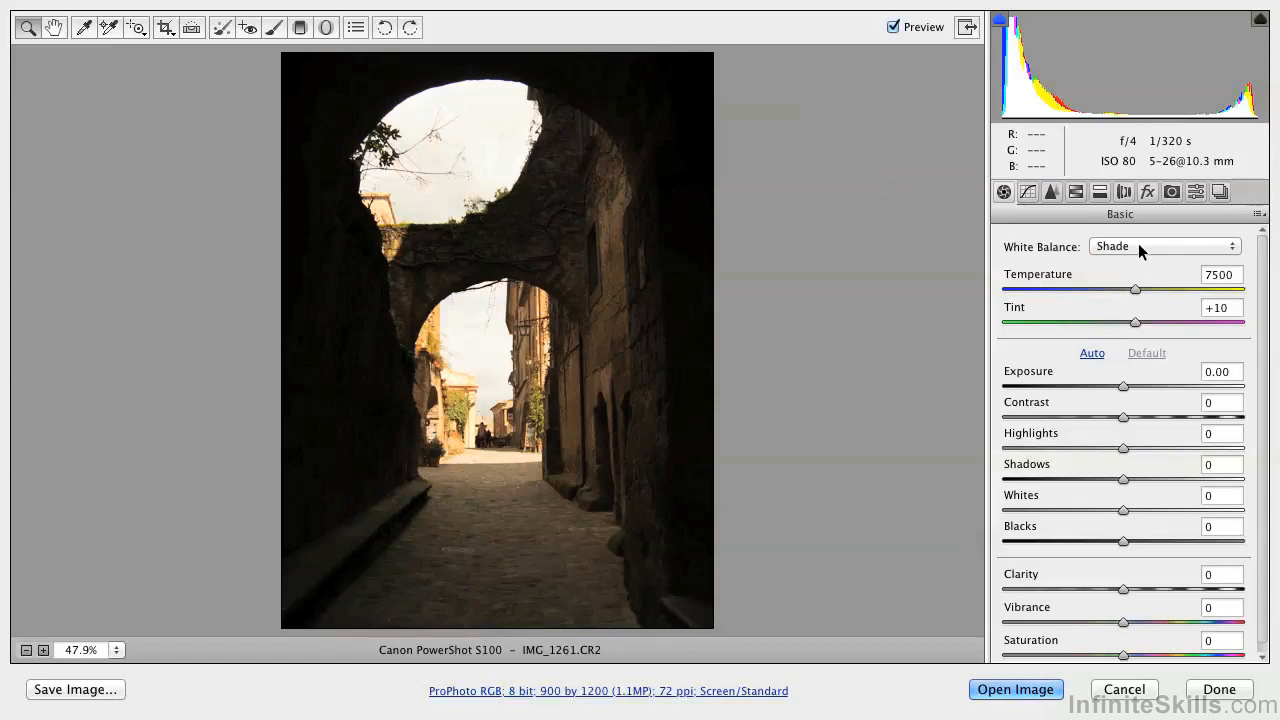
{"action": "left_click", "coordinate": [1138, 243]}
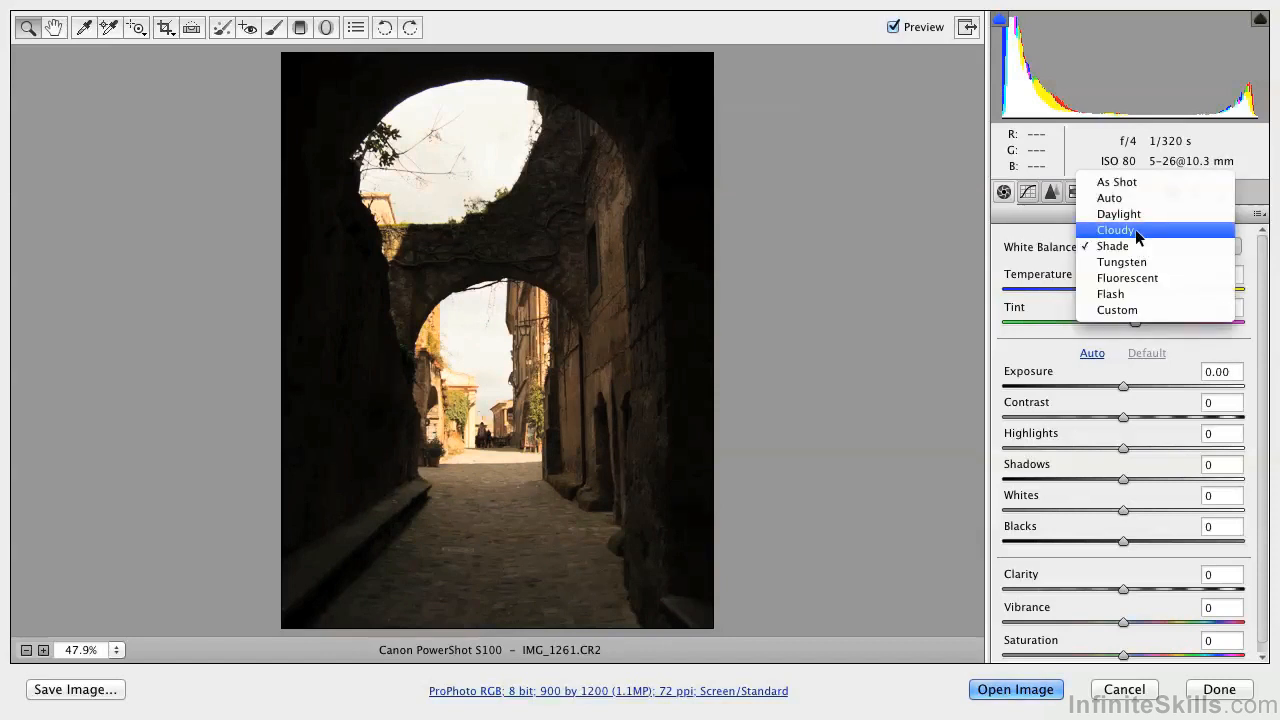
{"action": "left_click", "coordinate": [1135, 229]}
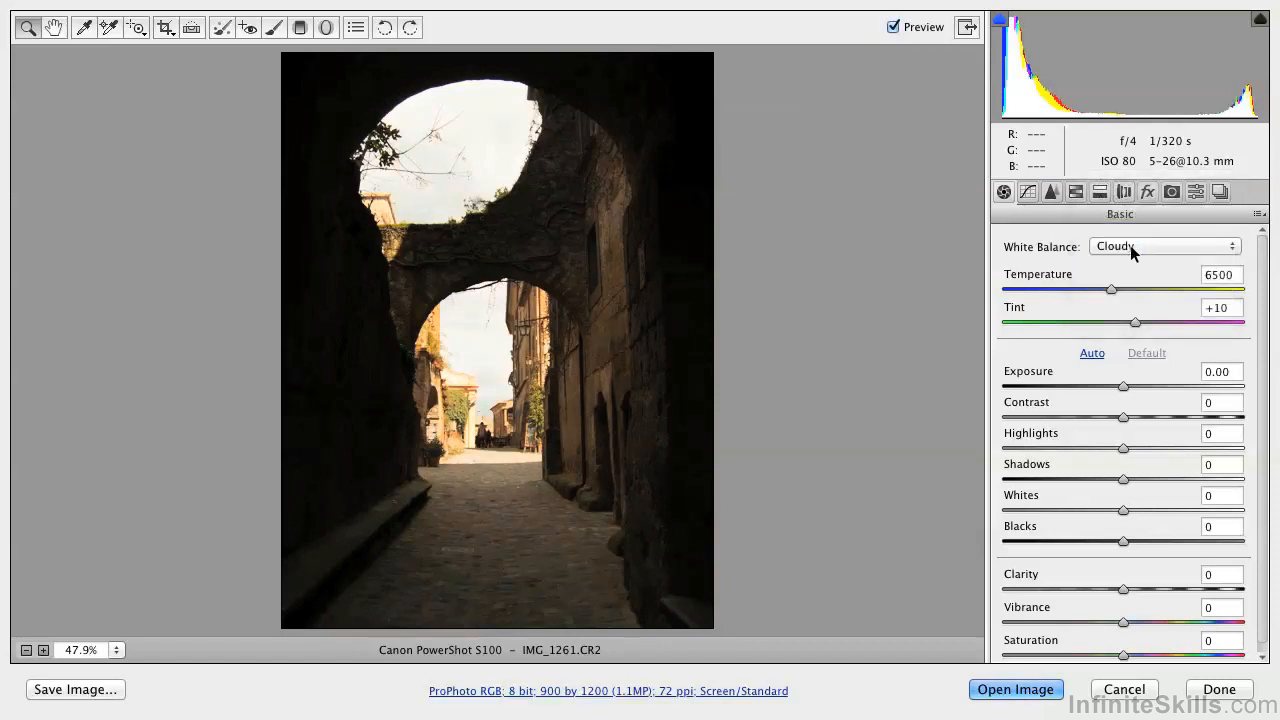
Set the white balance to Daylight and warm the temperature to 6050.
{"action": "left_click", "coordinate": [1130, 245]}
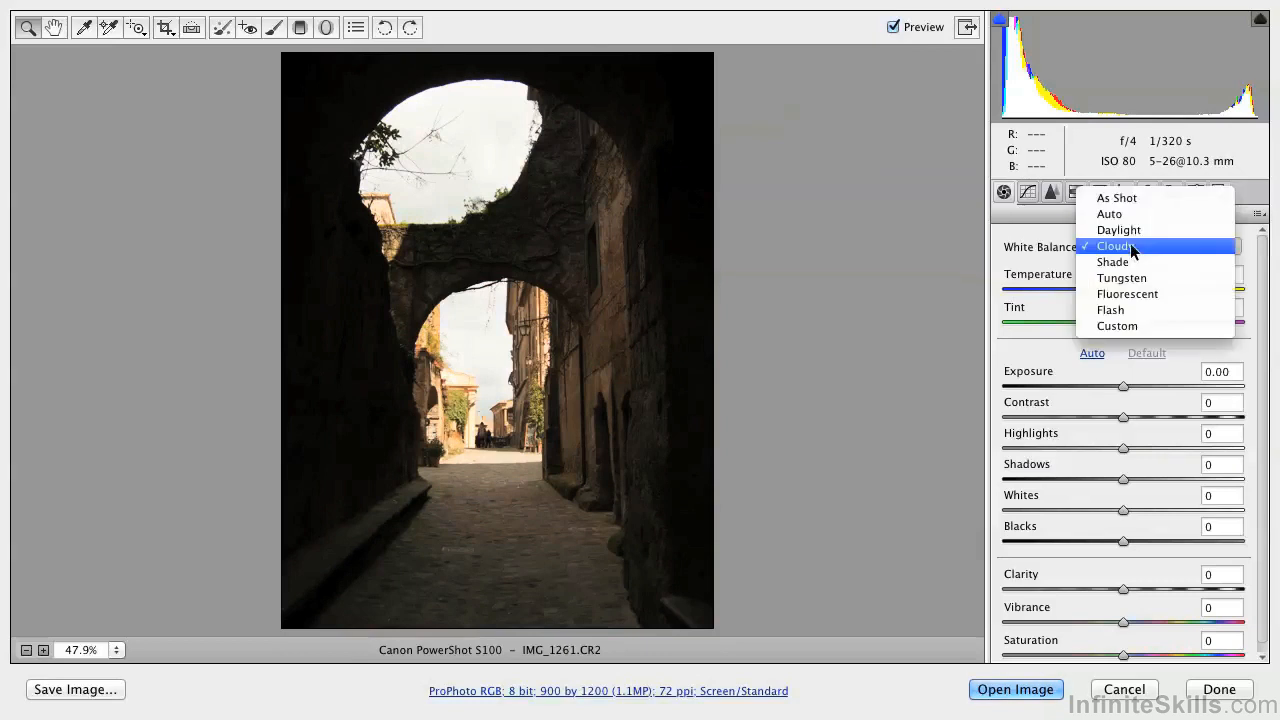
{"action": "left_click", "coordinate": [1130, 232]}
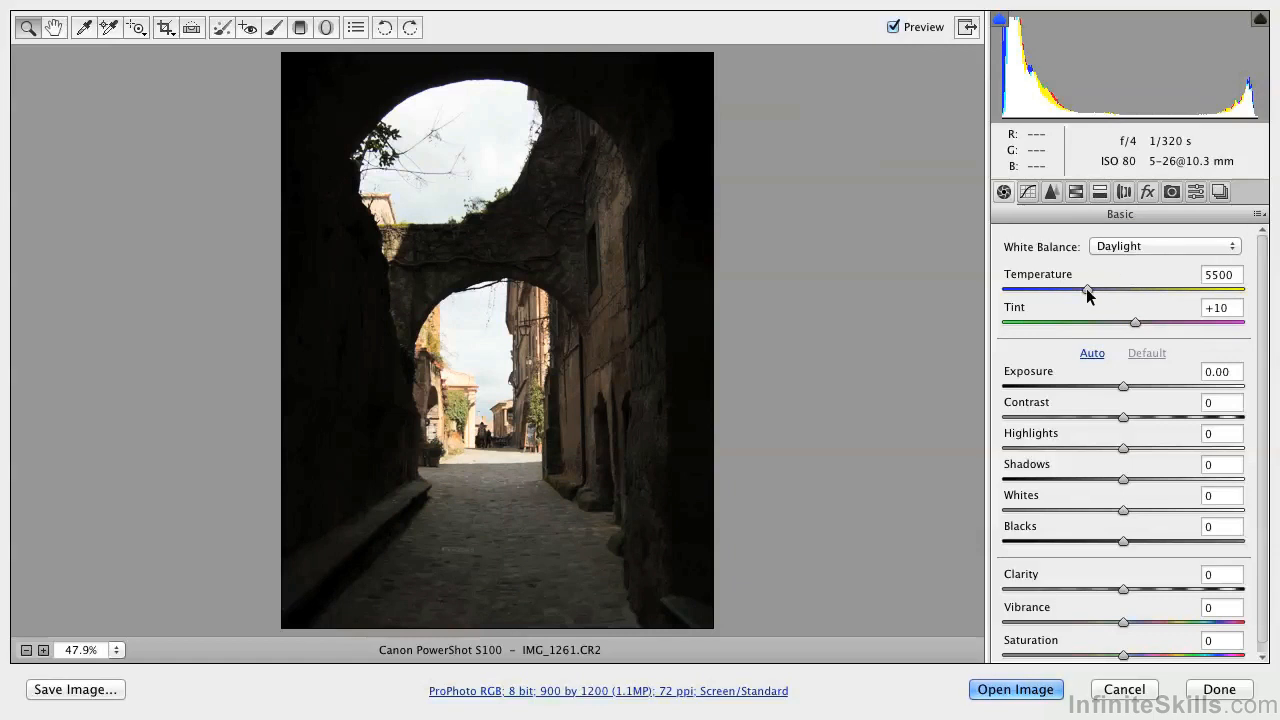
{"action": "left_click_drag", "start_coordinate": [1088, 290], "coordinate": [1103, 291]}
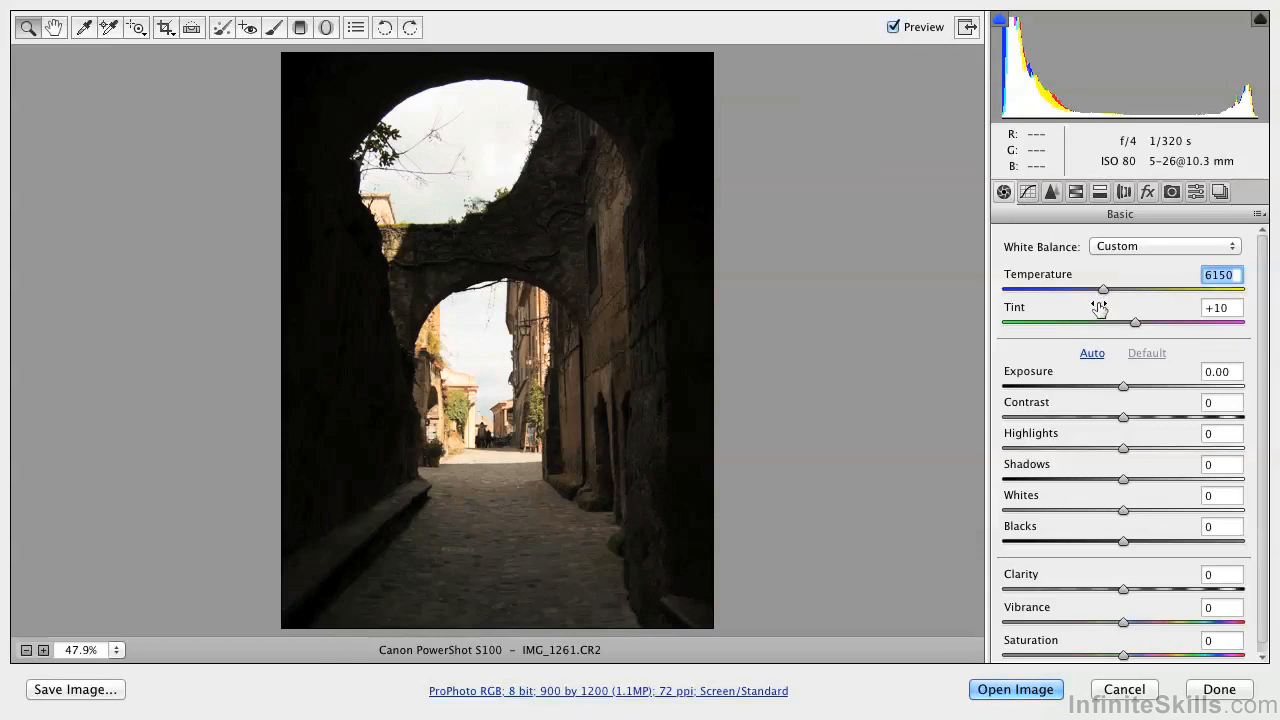
{"action": "mouse_move", "coordinate": [1103, 290]}
{"action": "left_mouse_down"}
{"action": "mouse_move", "coordinate": [1232, 296]}
{"action": "mouse_move", "coordinate": [1014, 306]}
{"action": "mouse_move", "coordinate": [1101, 305]}
{"action": "left_mouse_up"}
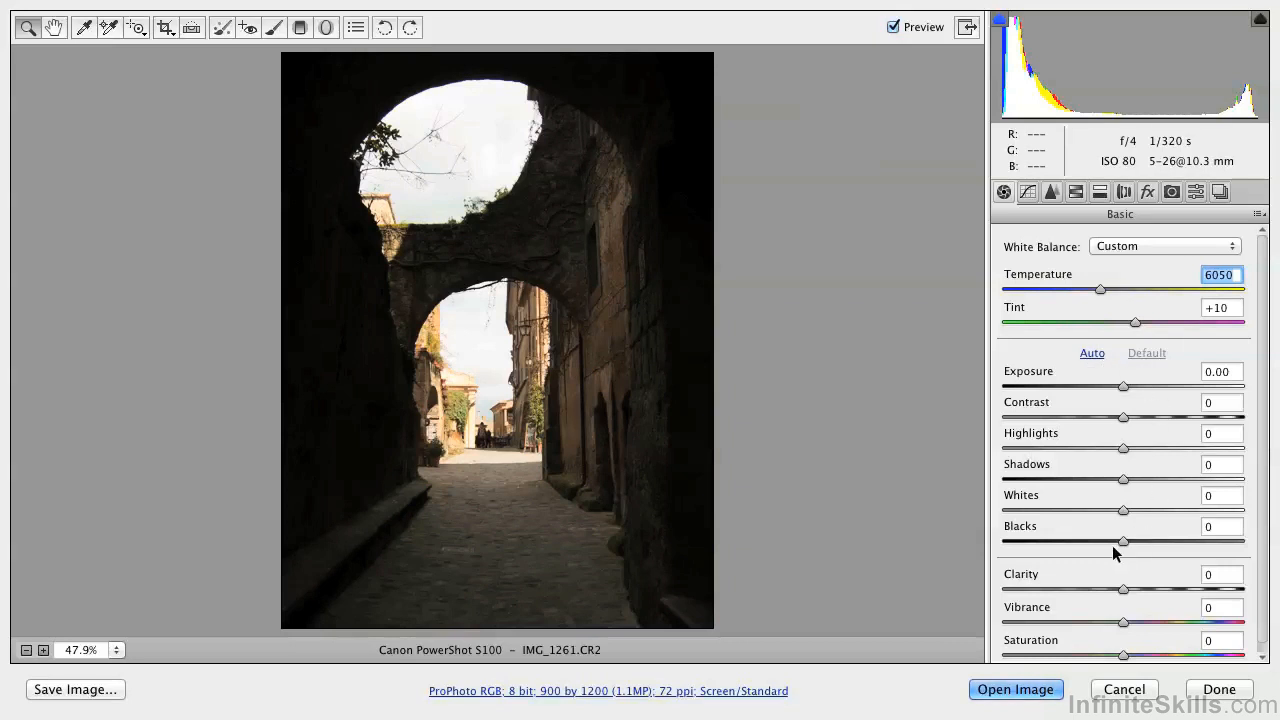
Apply the Auto tone adjustments, compare them with the Default values, and reapply Auto.
{"action": "left_click", "coordinate": [1093, 355]}
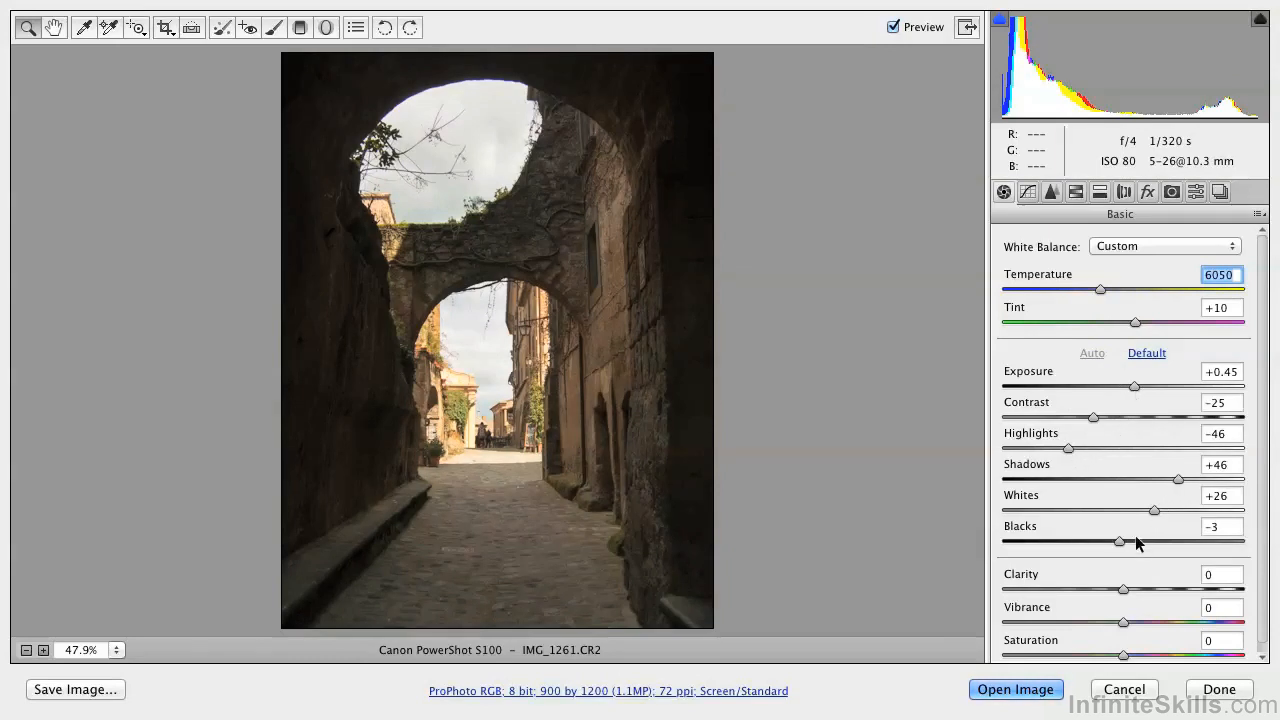
{"action": "left_click", "coordinate": [1145, 354]}
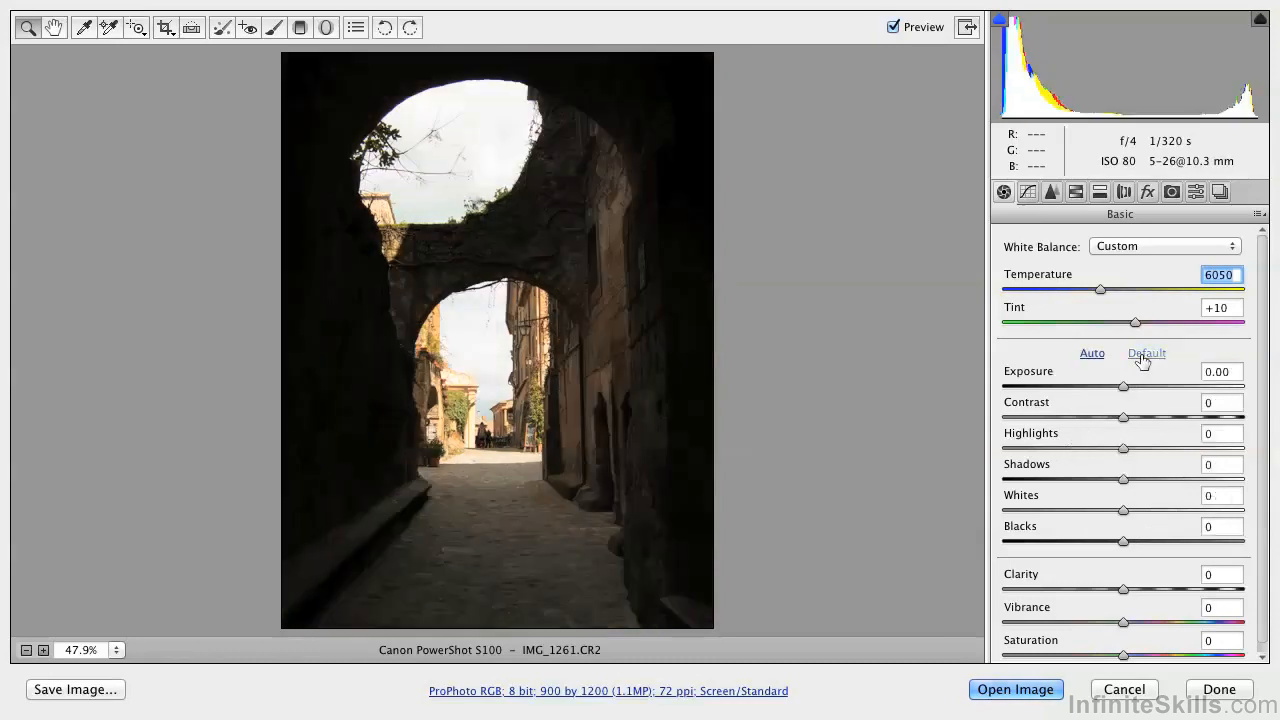
{"action": "left_click", "coordinate": [1085, 360]}
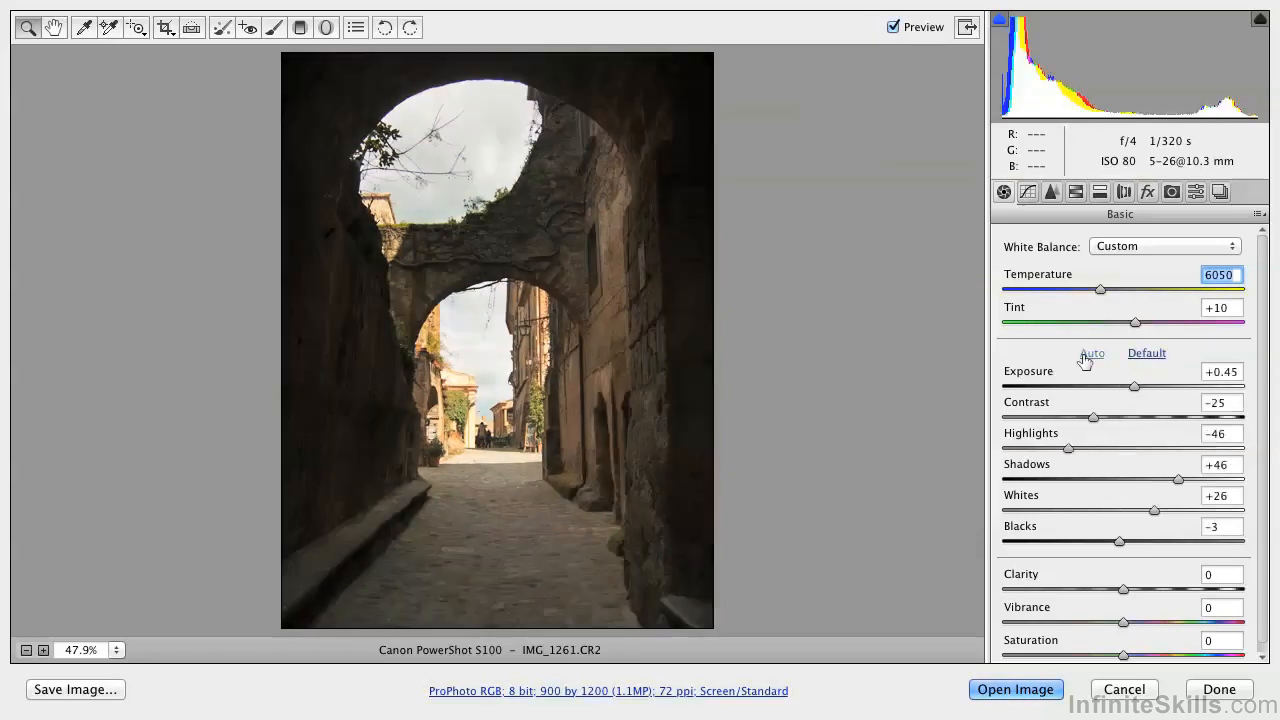
Try raising Exposure to +2.90, and restore the Auto tone values.
{"action": "left_click", "coordinate": [1134, 386]}
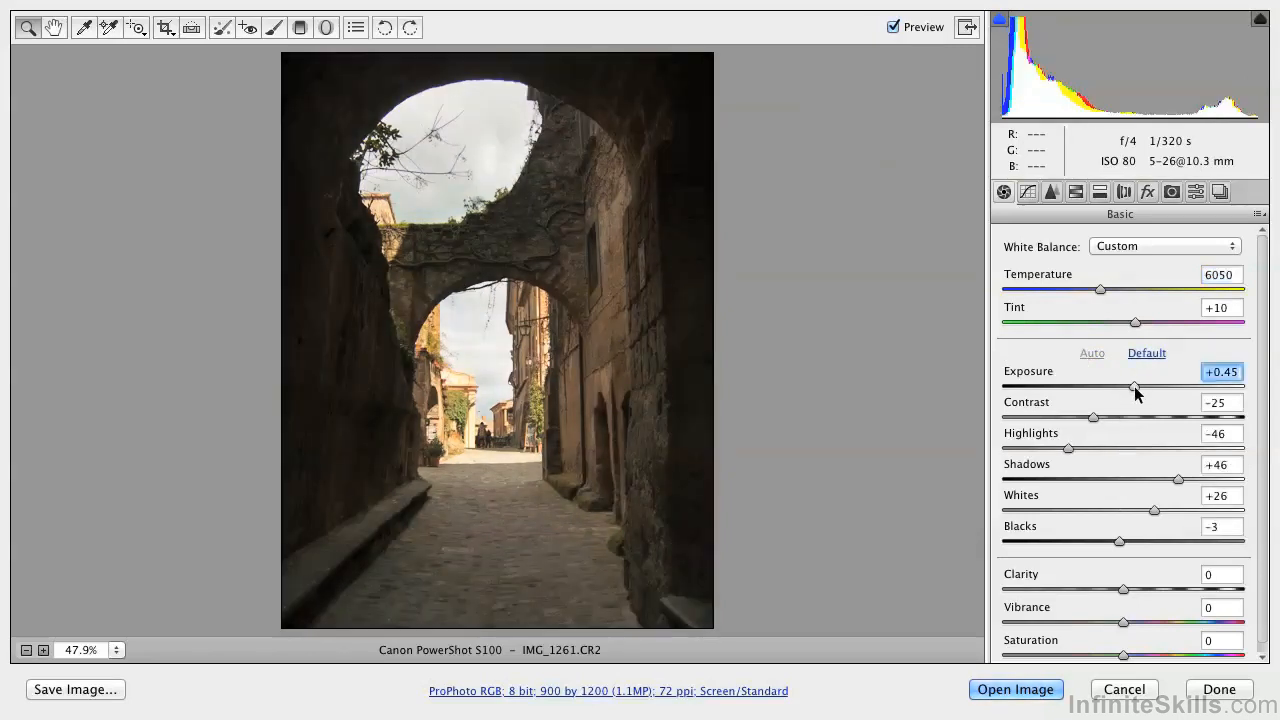
{"action": "left_click_drag", "start_coordinate": [1134, 386], "coordinate": [1191, 387]}
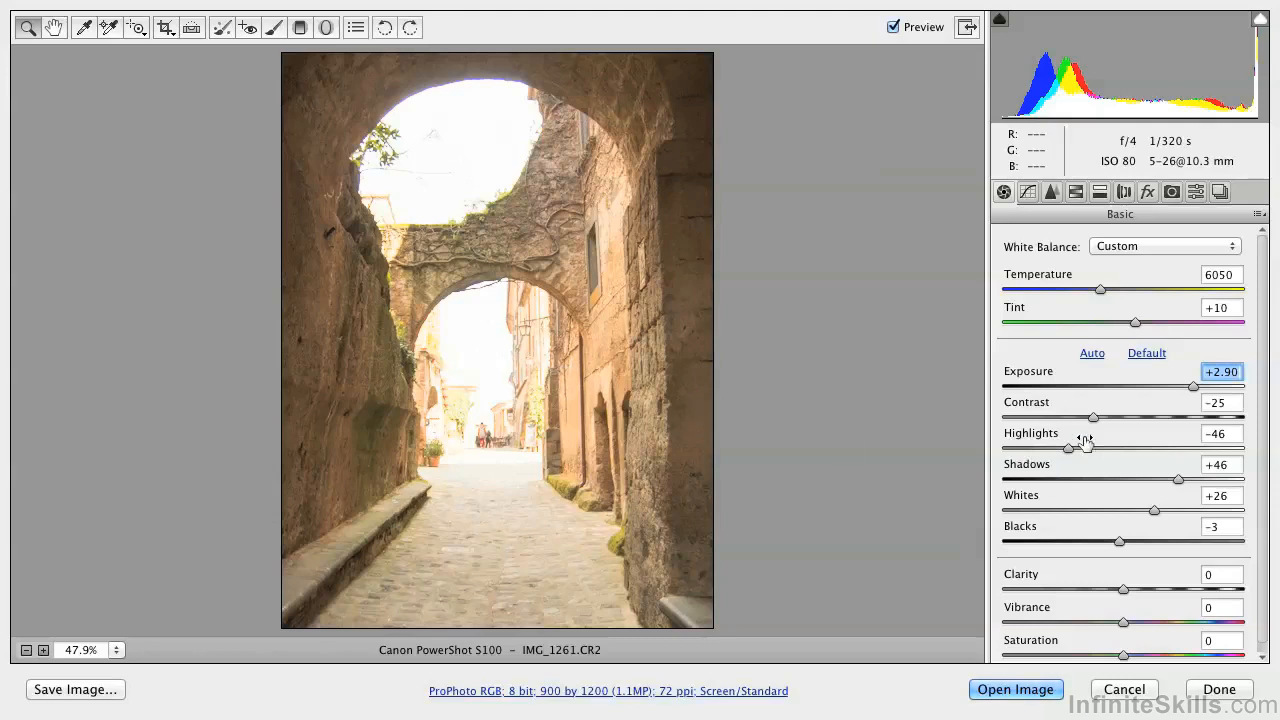
{"action": "left_click", "coordinate": [1093, 355]}
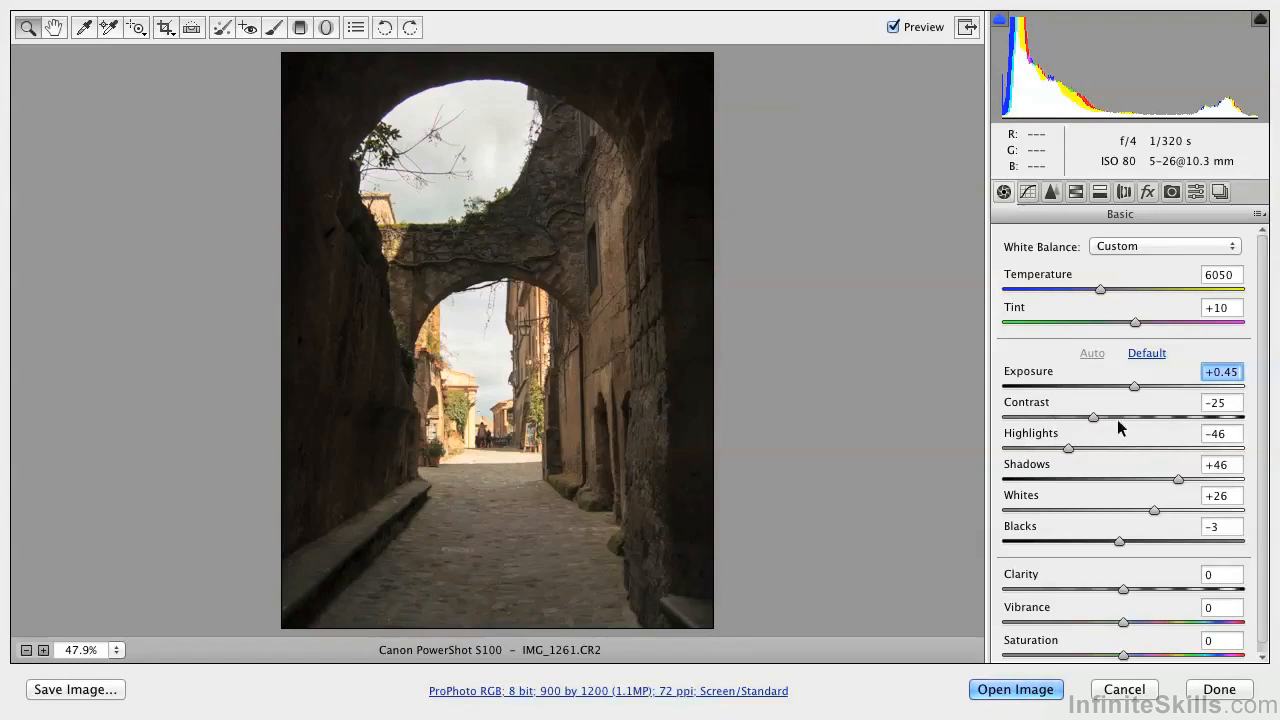
Try Contrast at -12 and settle on -35.
{"action": "mouse_move", "coordinate": [1090, 418]}
{"action": "left_mouse_down"}
{"action": "mouse_move", "coordinate": [1035, 417]}
{"action": "mouse_move", "coordinate": [1174, 419]}
{"action": "mouse_move", "coordinate": [1123, 436]}
{"action": "mouse_move", "coordinate": [1056, 428]}
{"action": "mouse_move", "coordinate": [1108, 428]}
{"action": "left_mouse_up"}
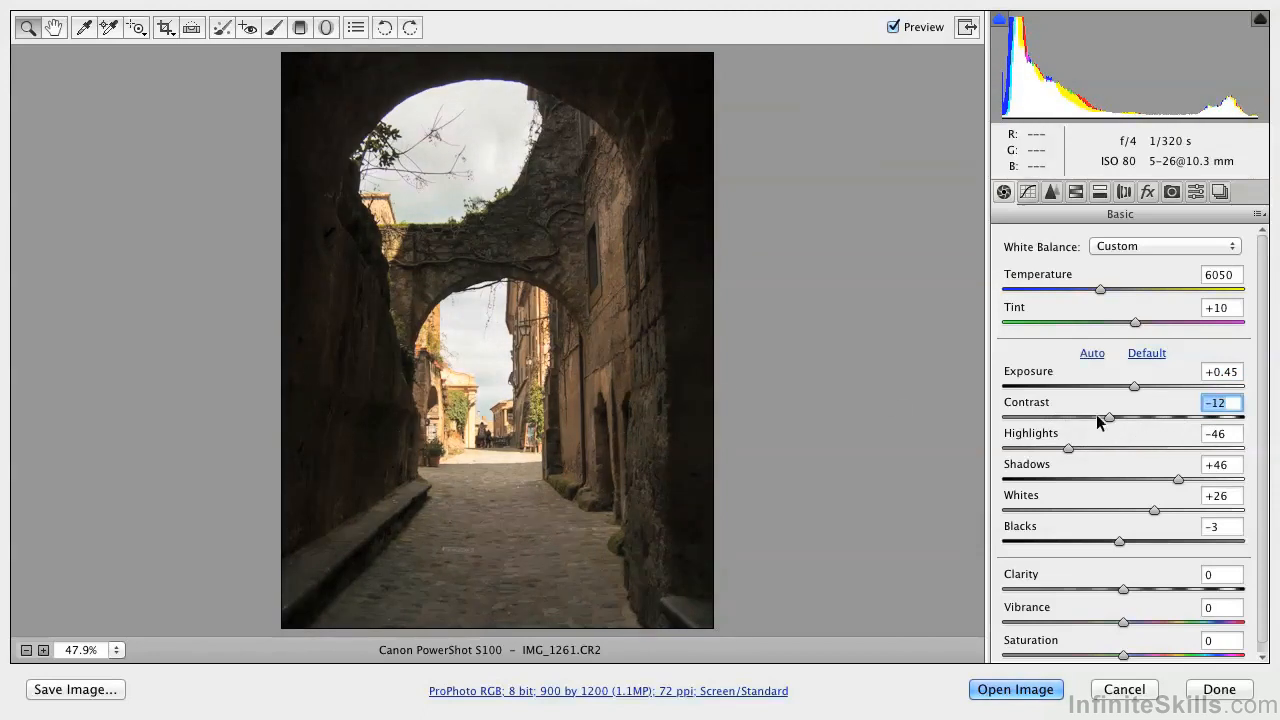
{"action": "left_click_drag", "start_coordinate": [1110, 419], "coordinate": [1089, 438]}
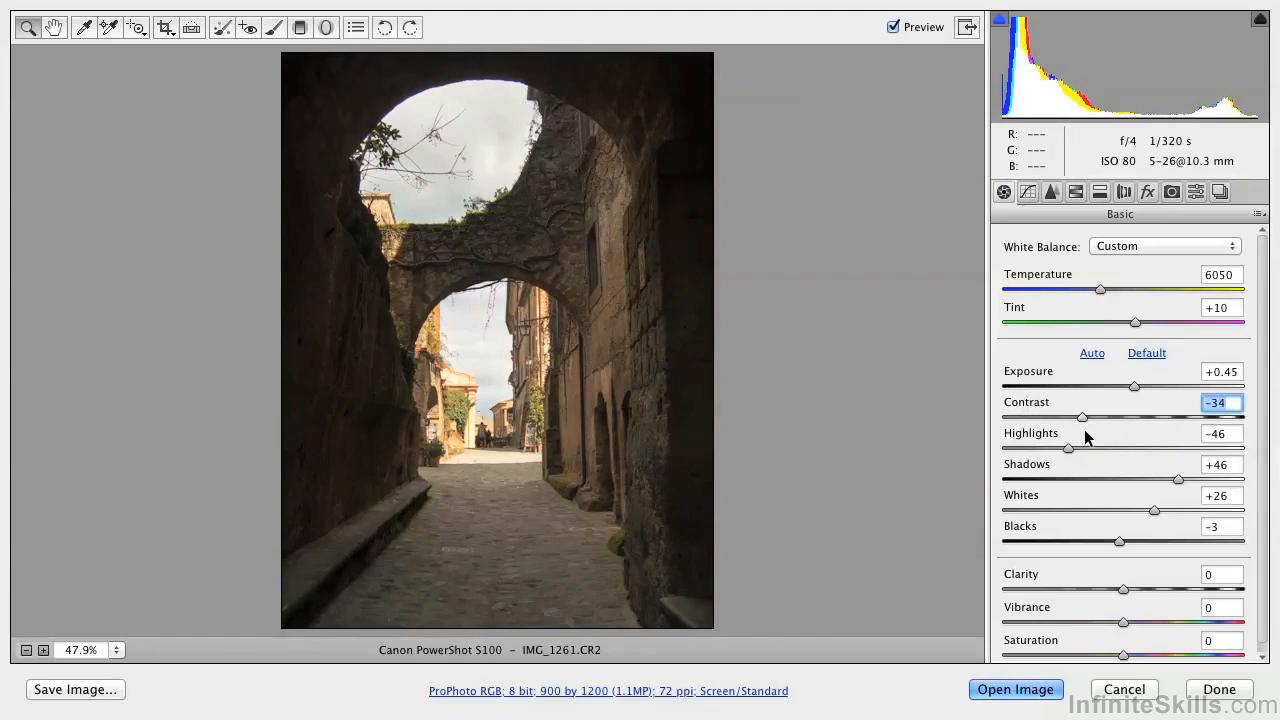
{"action": "key", "text": "Down"}
Raise Highlights to +8 and turn on the highlight clipping warning.
{"action": "left_click_drag", "start_coordinate": [1070, 453], "coordinate": [1117, 460]}
{"action": "left_click_drag", "start_coordinate": [1122, 458], "coordinate": [1134, 457]}
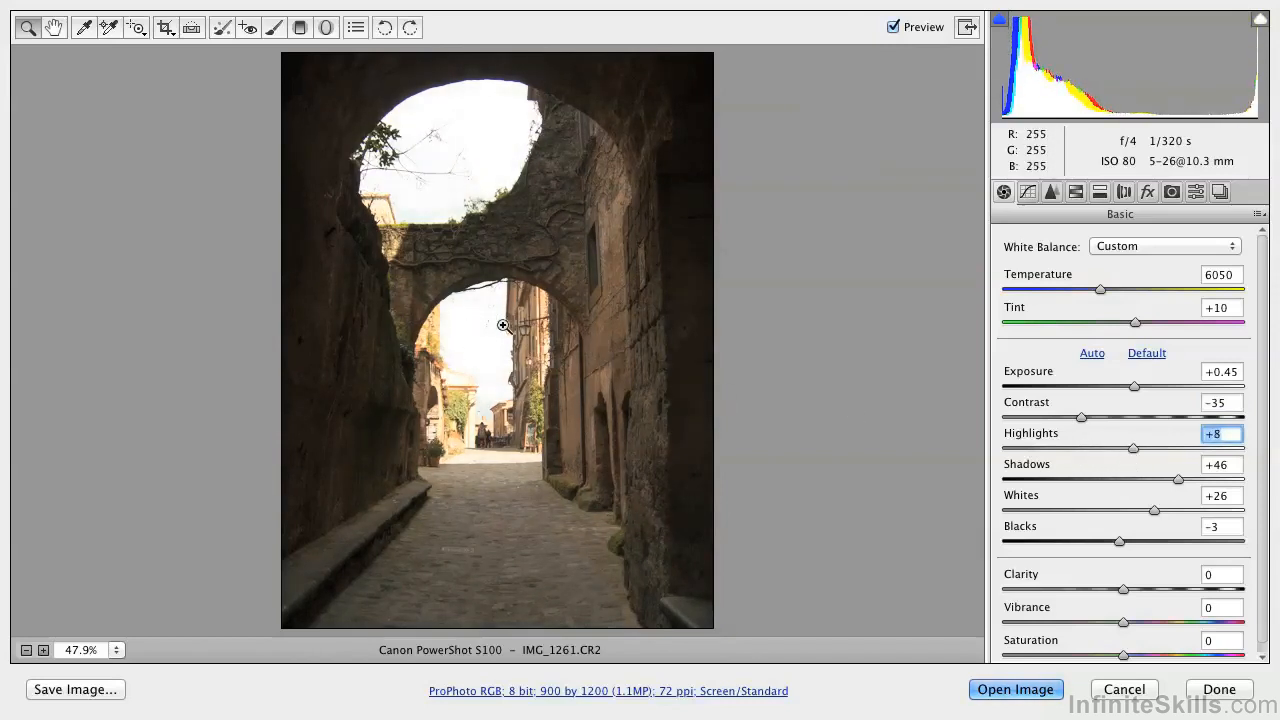
{"action": "left_click", "coordinate": [1260, 25]}
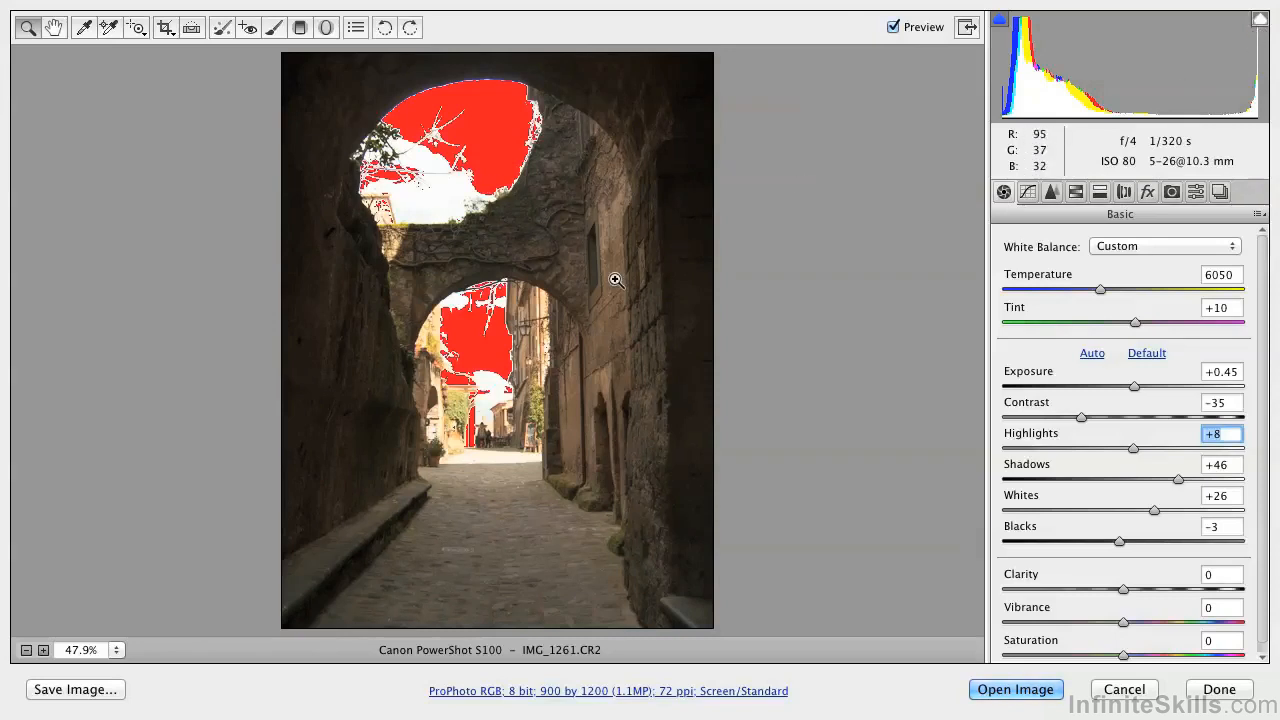
Lower Highlights gradually to -83 to recover detail in the sky.
{"action": "mouse_move", "coordinate": [1133, 450]}
{"action": "left_mouse_down"}
{"action": "mouse_move", "coordinate": [1105, 451]}
{"action": "mouse_move", "coordinate": [1122, 450]}
{"action": "left_mouse_up"}
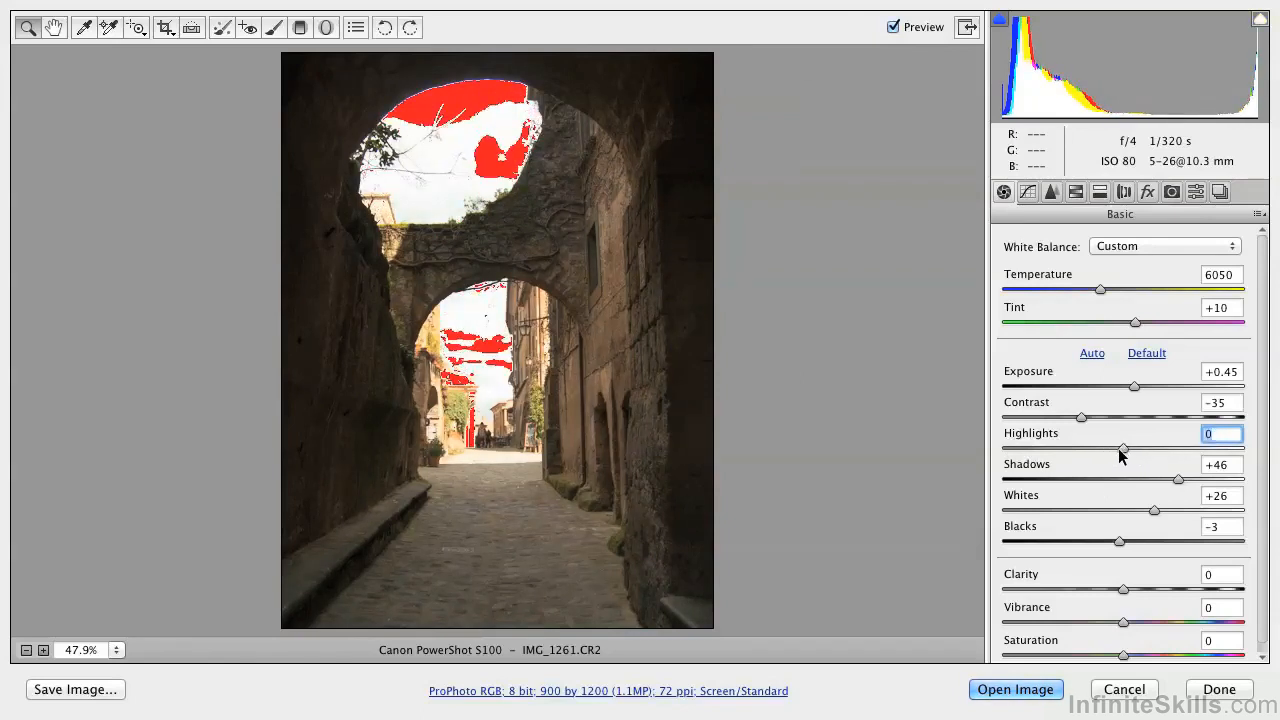
{"action": "left_click_drag", "start_coordinate": [1123, 451], "coordinate": [1061, 453]}
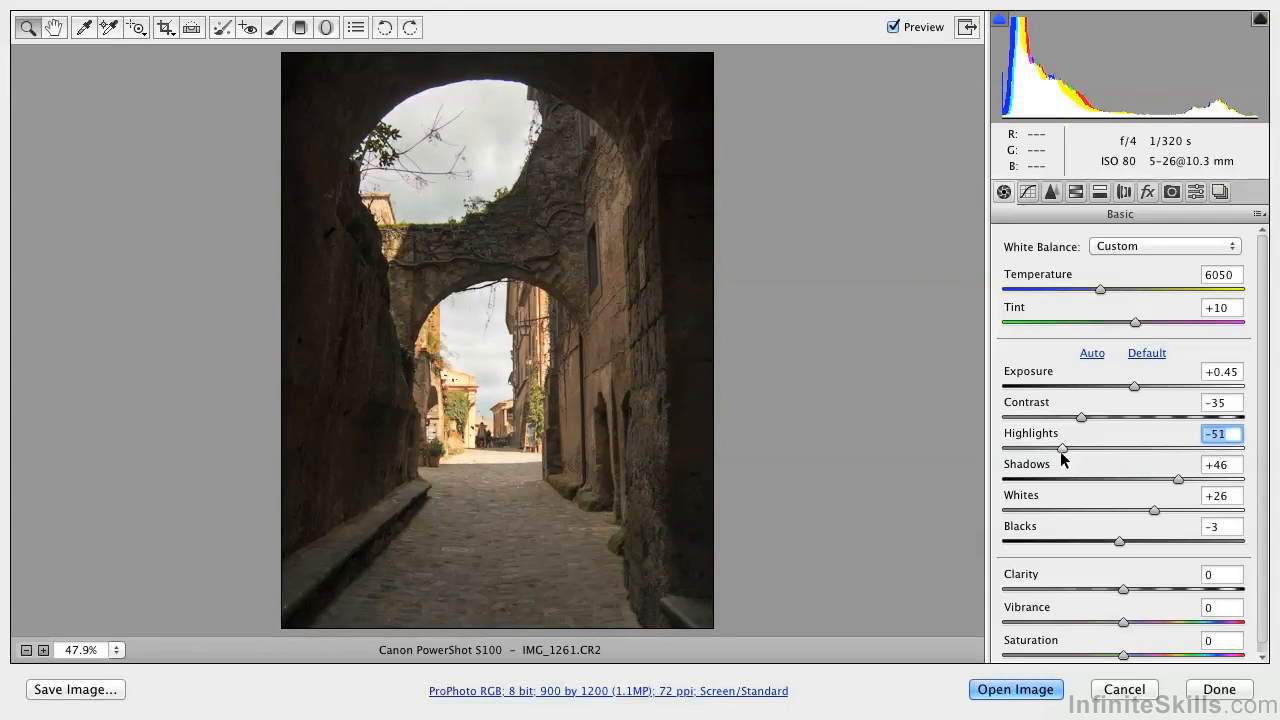
{"action": "left_click_drag", "start_coordinate": [1060, 452], "coordinate": [1026, 453]}
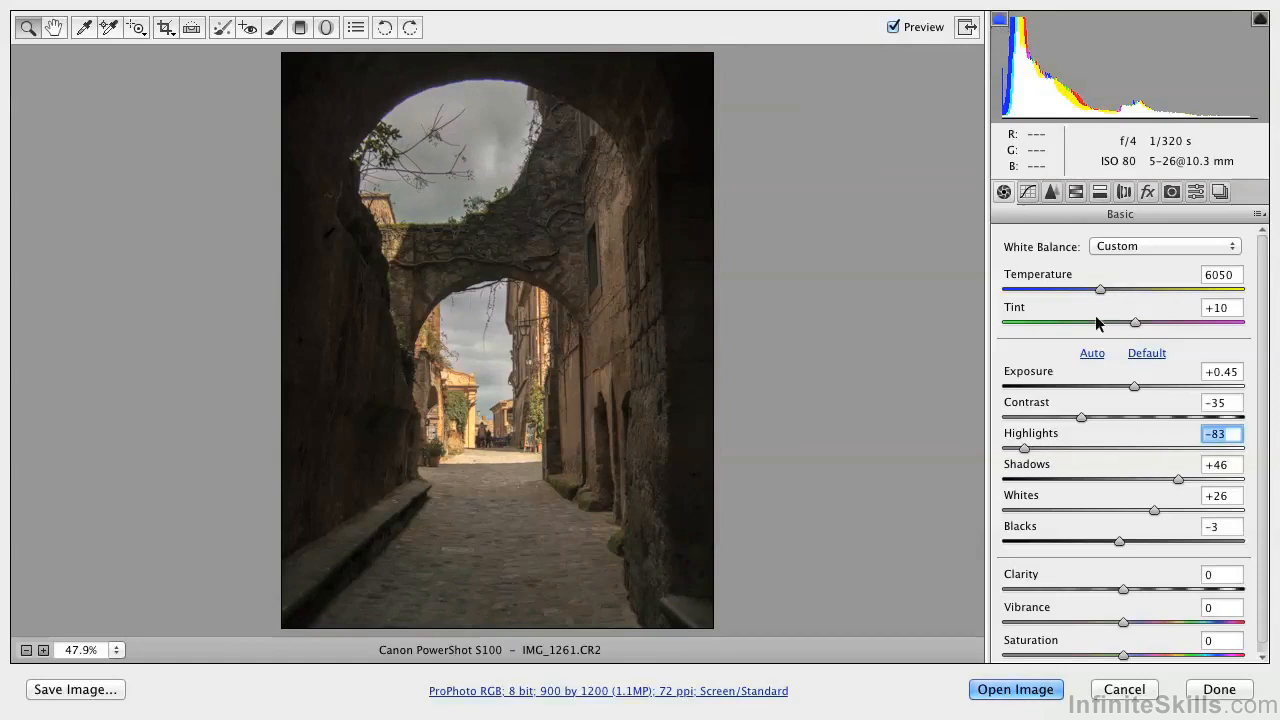
Set Shadows to +100 after testing -78 and -32, and set Blacks to -5 after testing +46.
{"action": "left_click_drag", "start_coordinate": [1178, 478], "coordinate": [1031, 481]}
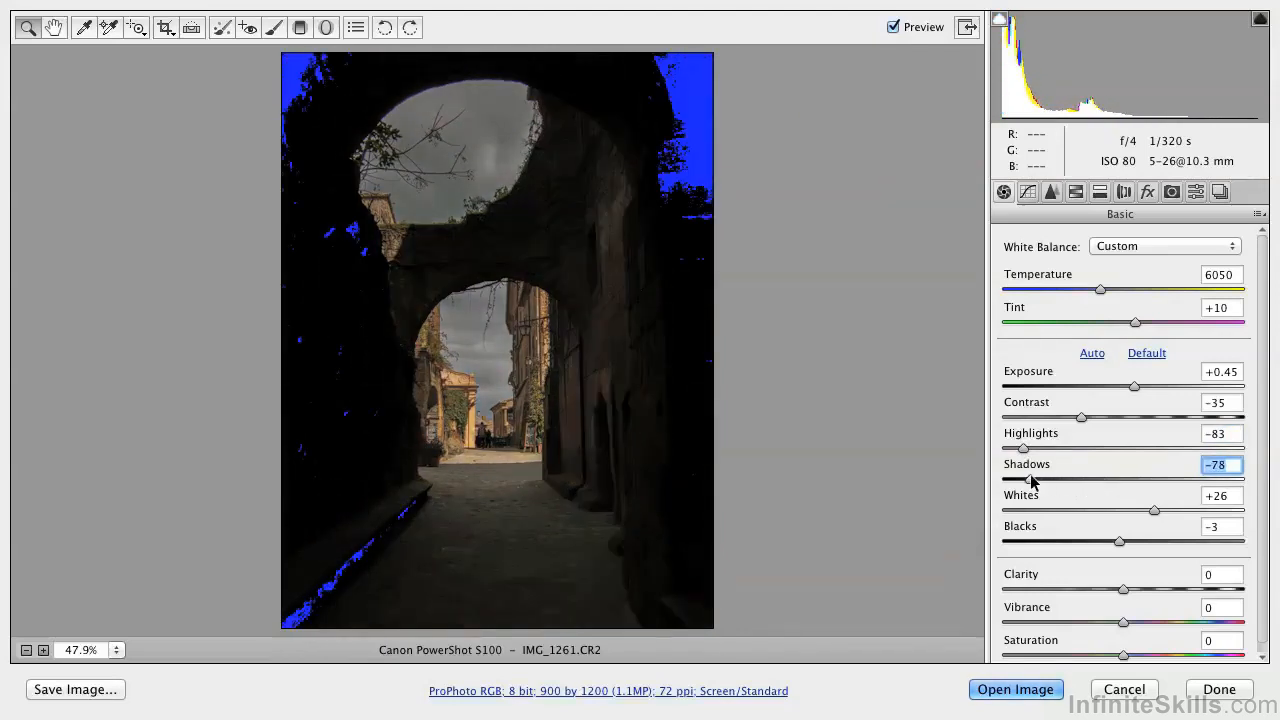
{"action": "left_click_drag", "start_coordinate": [1031, 481], "coordinate": [1080, 487]}
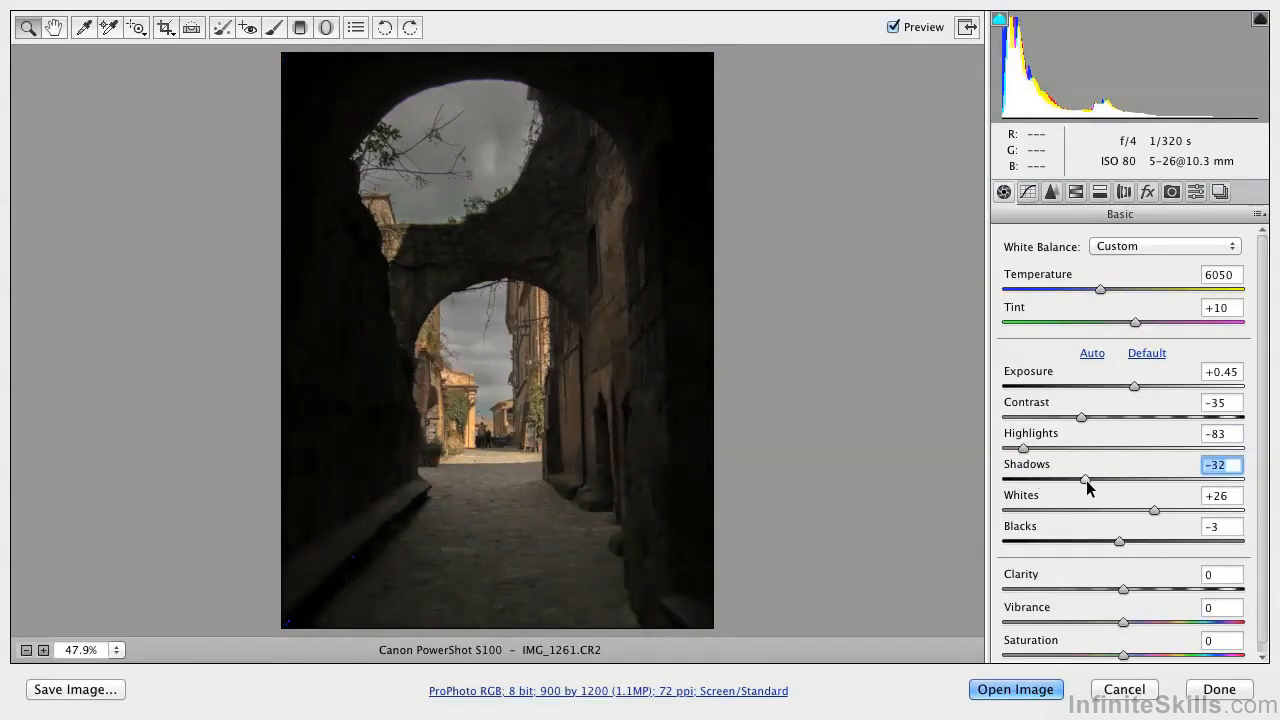
{"action": "left_click_drag", "start_coordinate": [1086, 480], "coordinate": [1236, 481]}
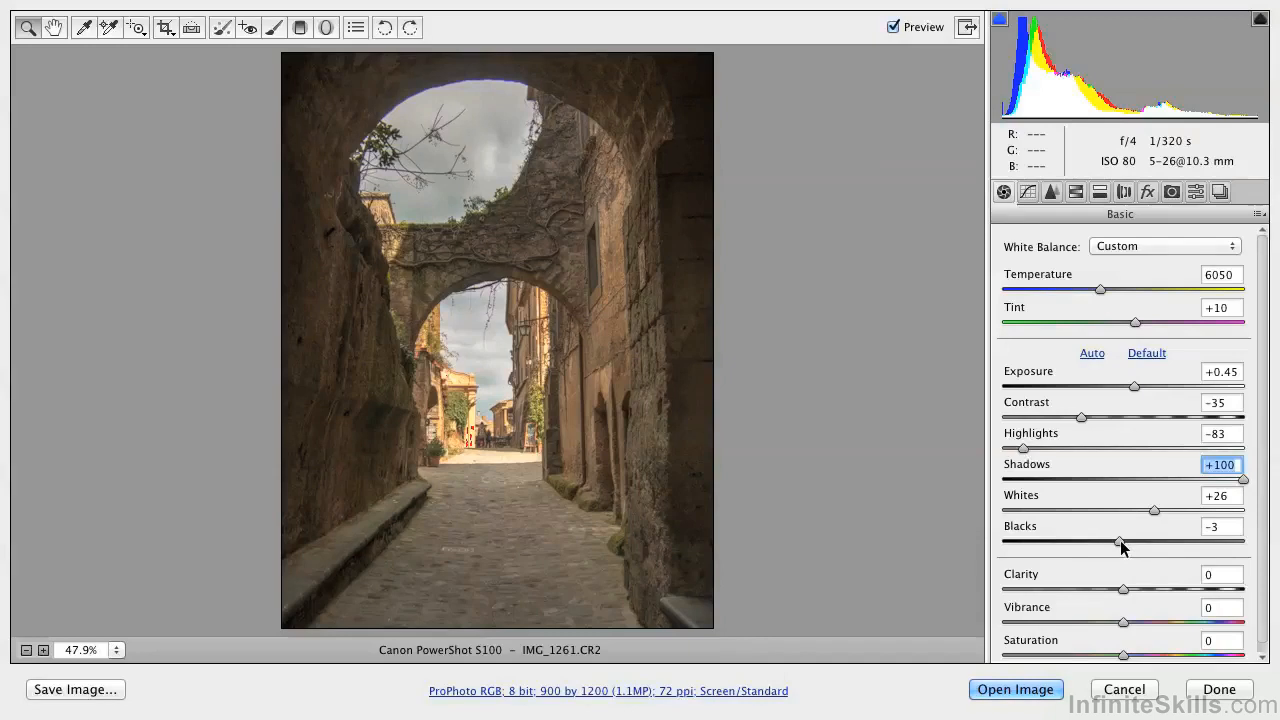
{"action": "left_click_drag", "start_coordinate": [1120, 543], "coordinate": [1177, 541]}
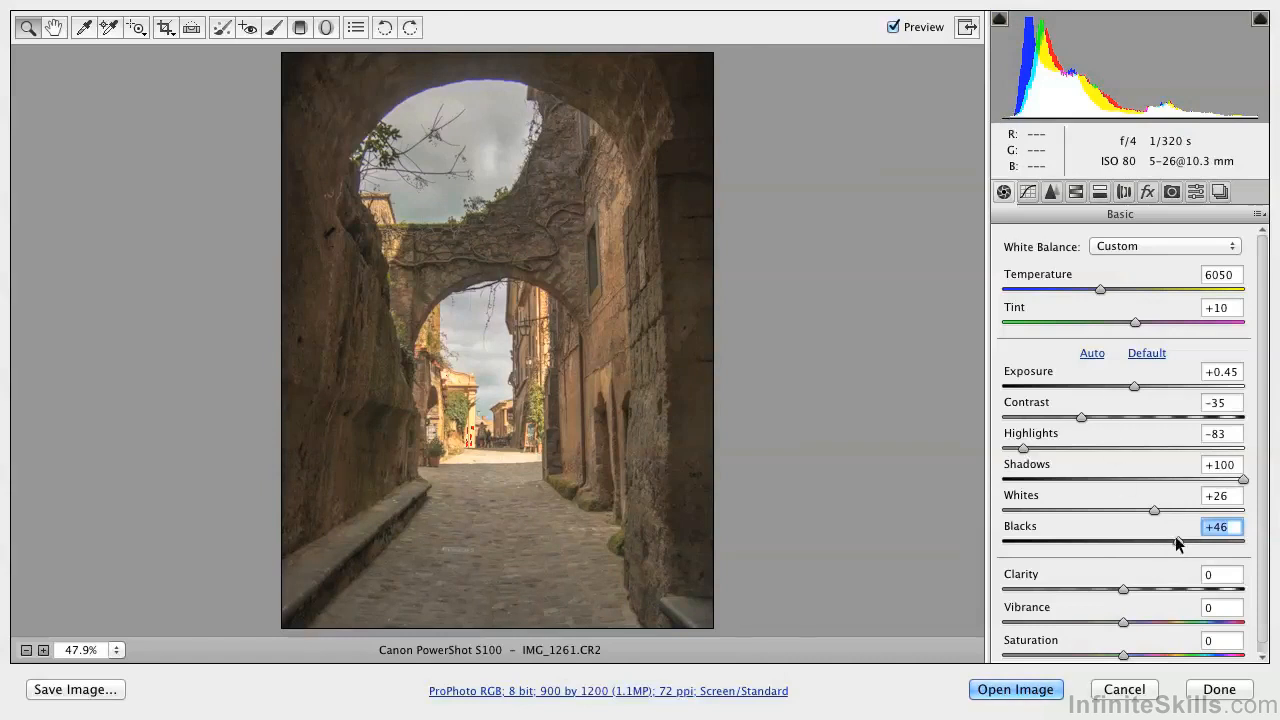
{"action": "left_click_drag", "start_coordinate": [1176, 539], "coordinate": [1116, 542]}
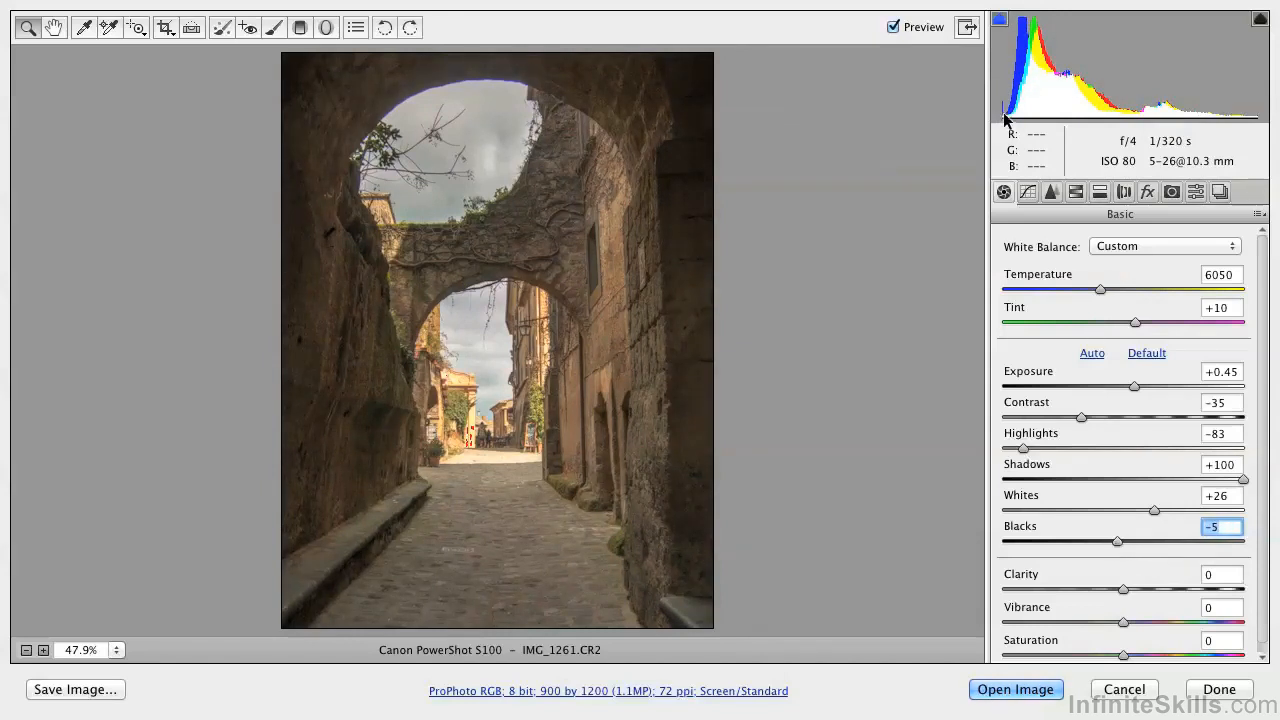
Set Blacks to +13, and set Whites to +28 after testing -7.
{"action": "left_click_drag", "start_coordinate": [1120, 543], "coordinate": [1145, 548]}
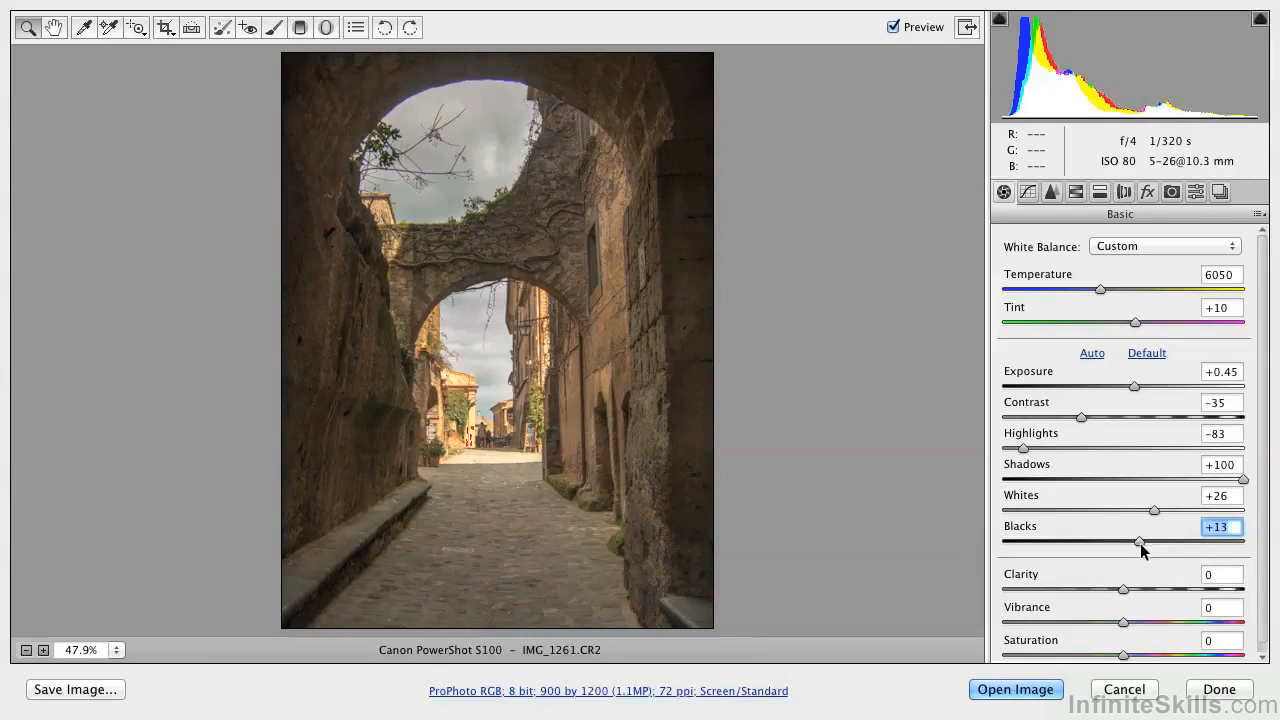
{"action": "left_click_drag", "start_coordinate": [1151, 508], "coordinate": [1112, 507]}
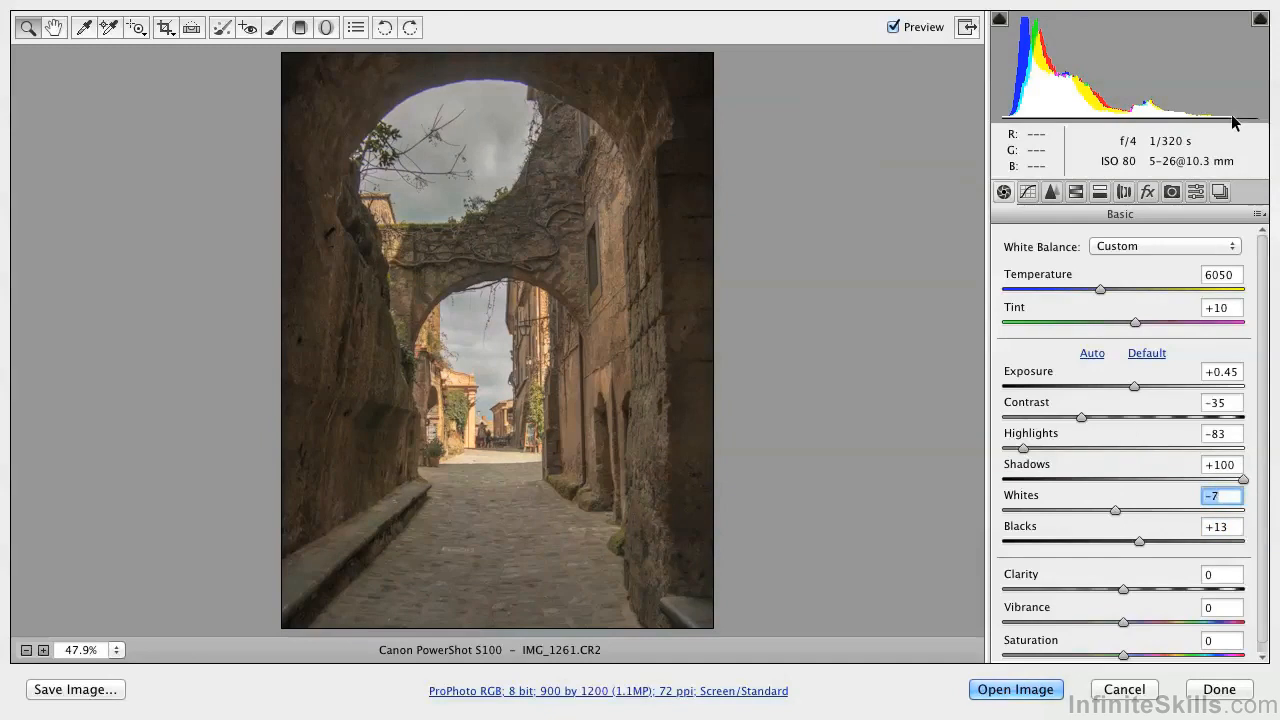
{"action": "left_click_drag", "start_coordinate": [1114, 508], "coordinate": [1158, 510]}
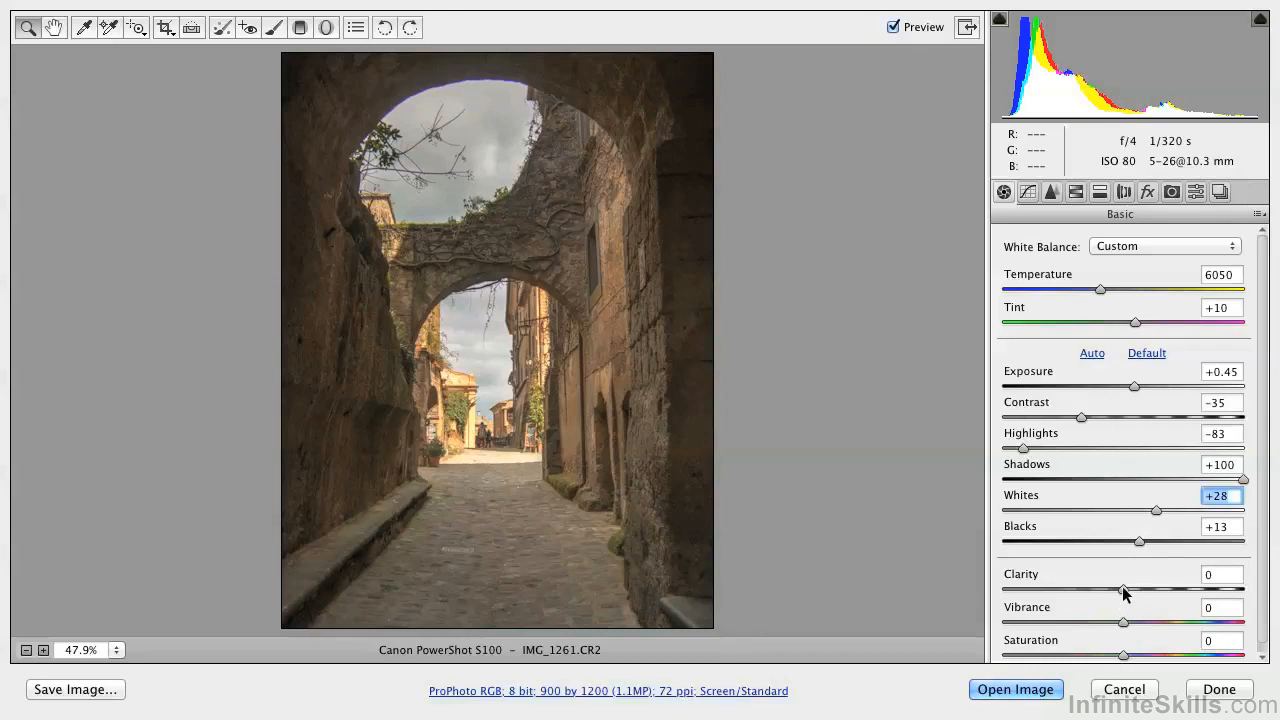
Set Clarity to +26 to boost midtone detail and Vibrance to +9 to enrich the colours slightly.
{"action": "left_click_drag", "start_coordinate": [1123, 591], "coordinate": [1152, 612]}
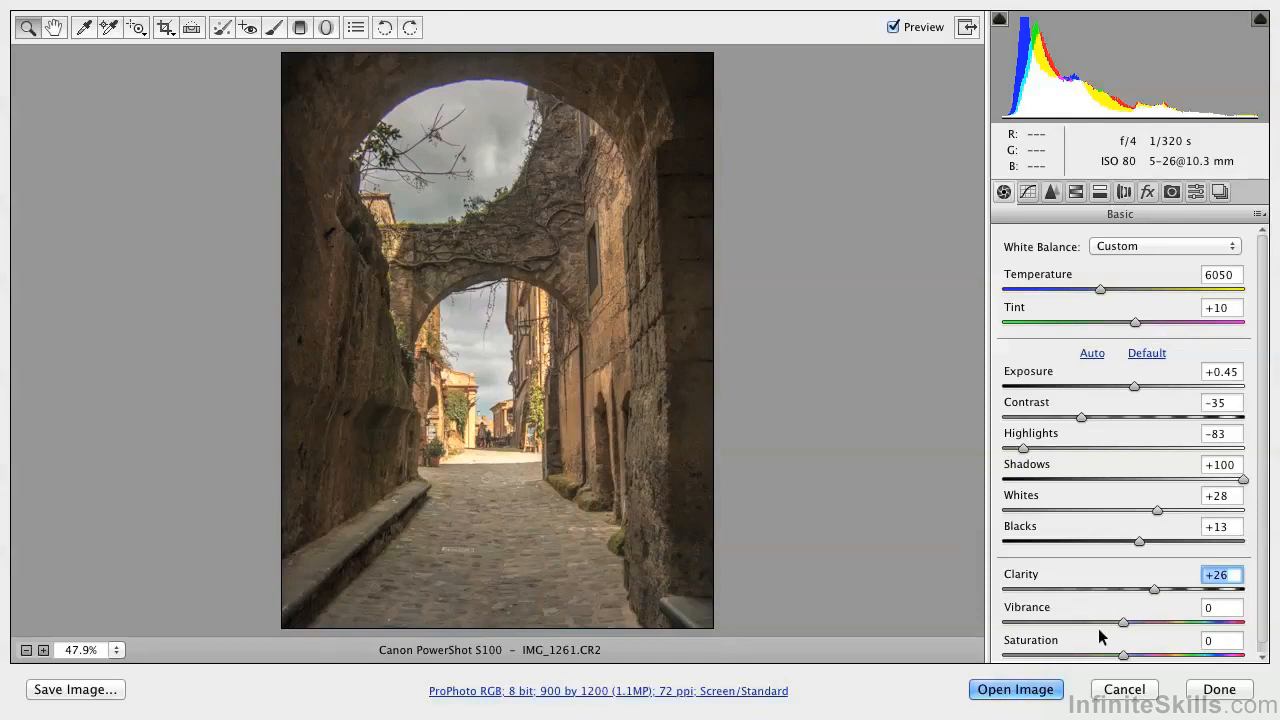
{"action": "left_click", "coordinate": [1122, 622]}
{"action": "left_click_drag", "start_coordinate": [1122, 621], "coordinate": [1131, 651]}
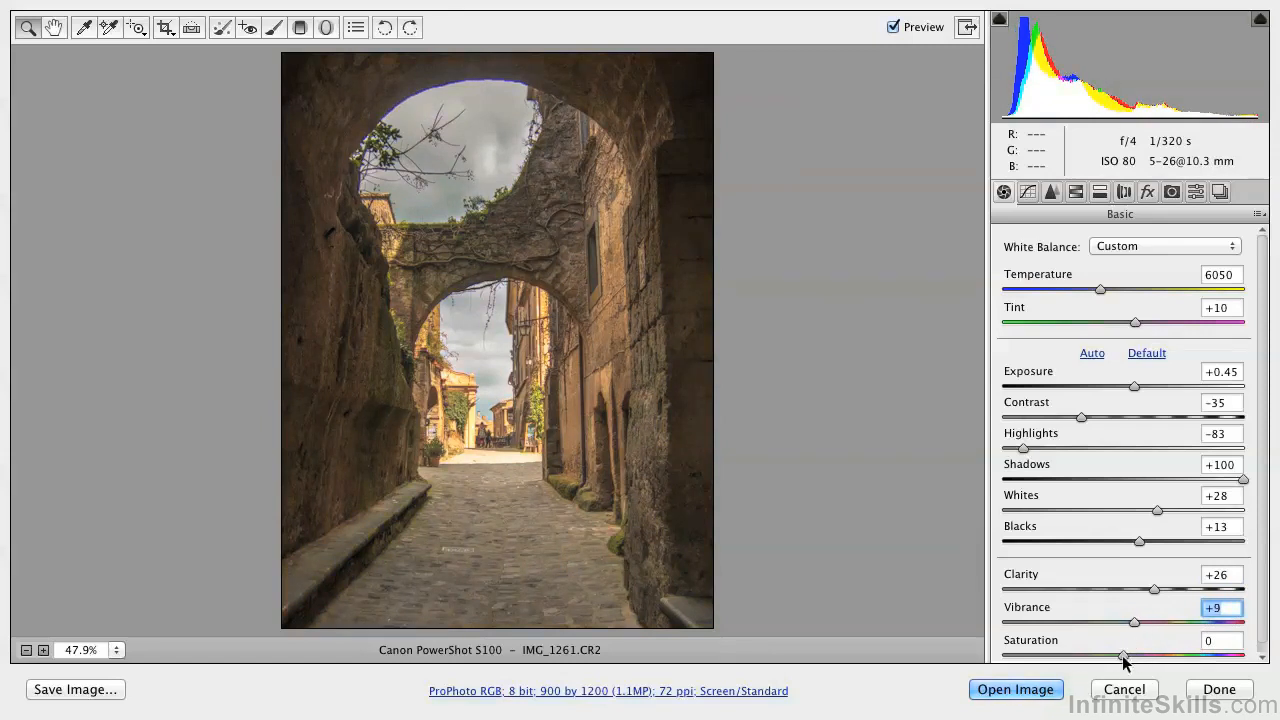
{"action": "mouse_move", "coordinate": [1124, 660]}
{"action": "left_mouse_down"}
{"action": "mouse_move", "coordinate": [1220, 668]}
{"action": "mouse_move", "coordinate": [1020, 683]}
{"action": "mouse_move", "coordinate": [1124, 674]}
{"action": "left_mouse_up"}
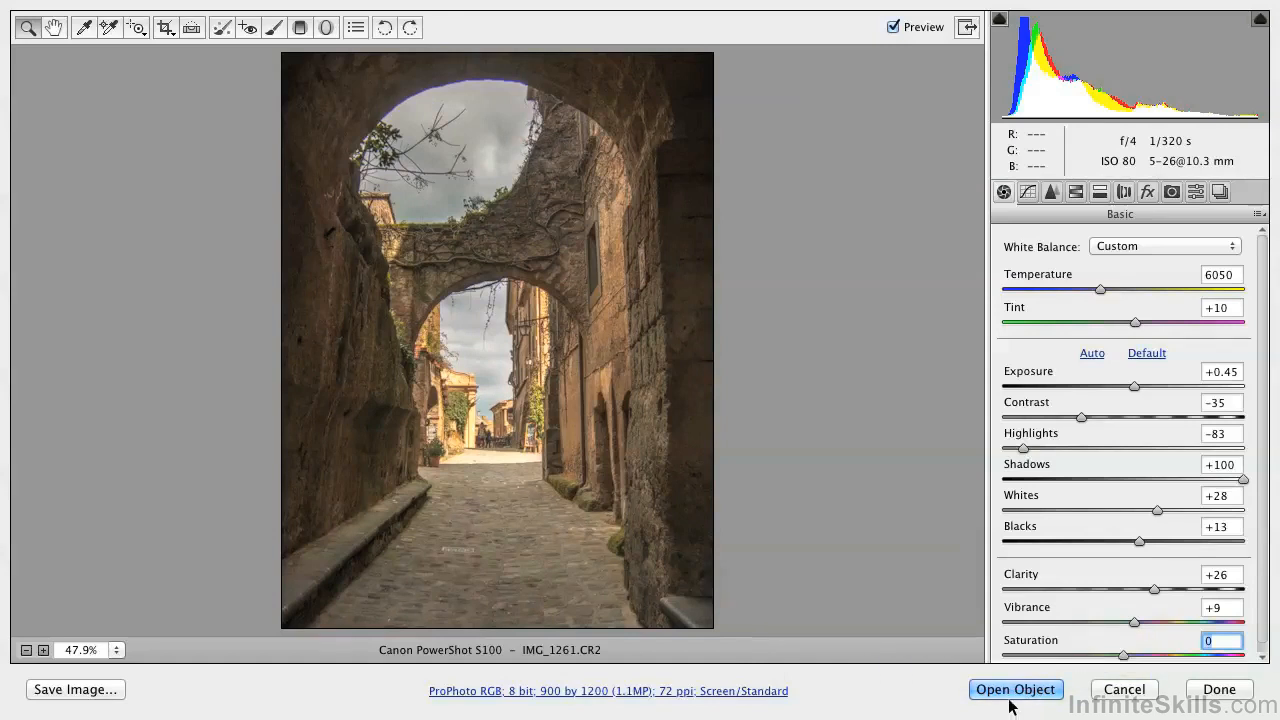
Open the adjusted photo in Photoshop as a Smart Object and reopen its Camera Raw settings from the IMG_1261 layer.
{"action": "left_click", "coordinate": [1015, 690]}
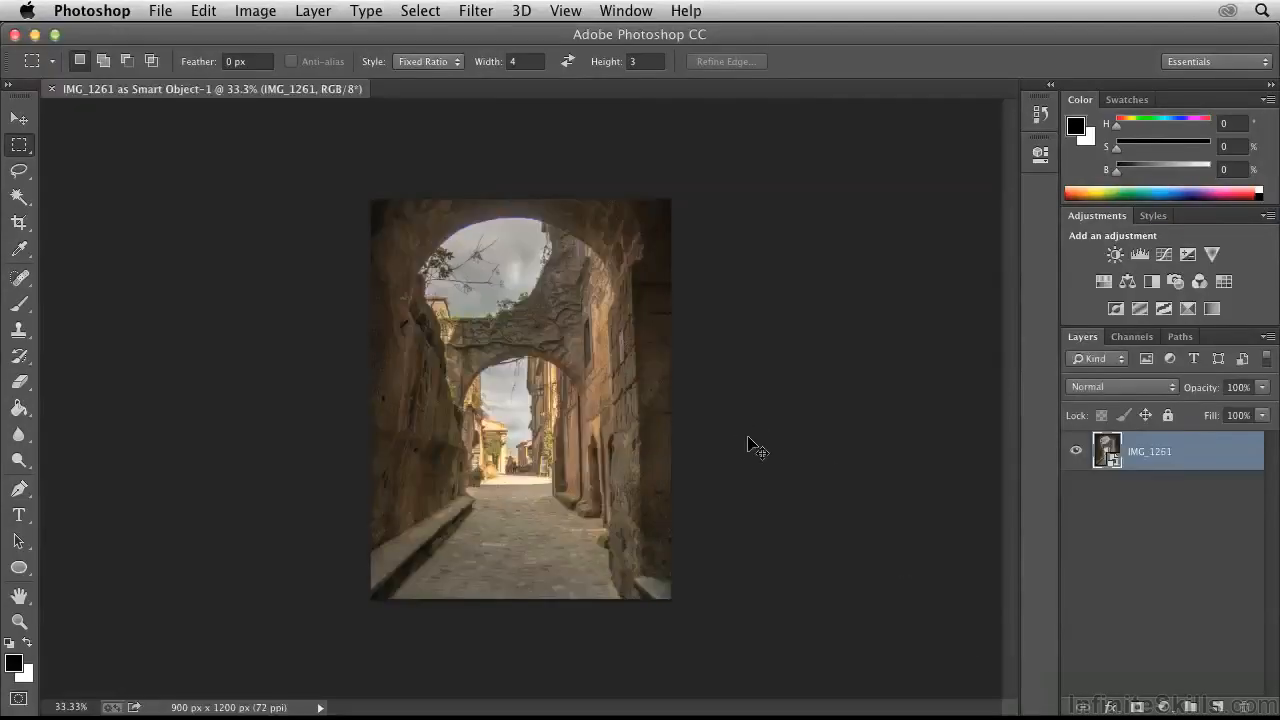
{"action": "key", "text": "super+plus"}
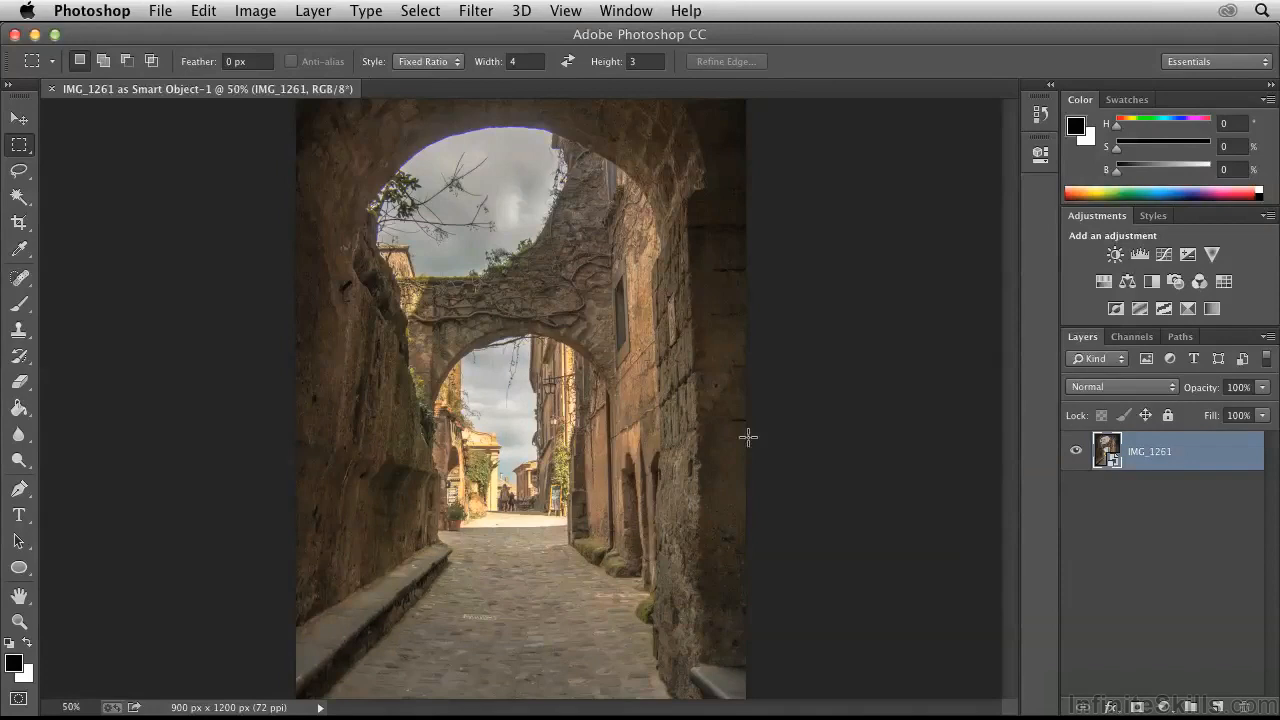
{"action": "double_click", "coordinate": [1106, 455]}
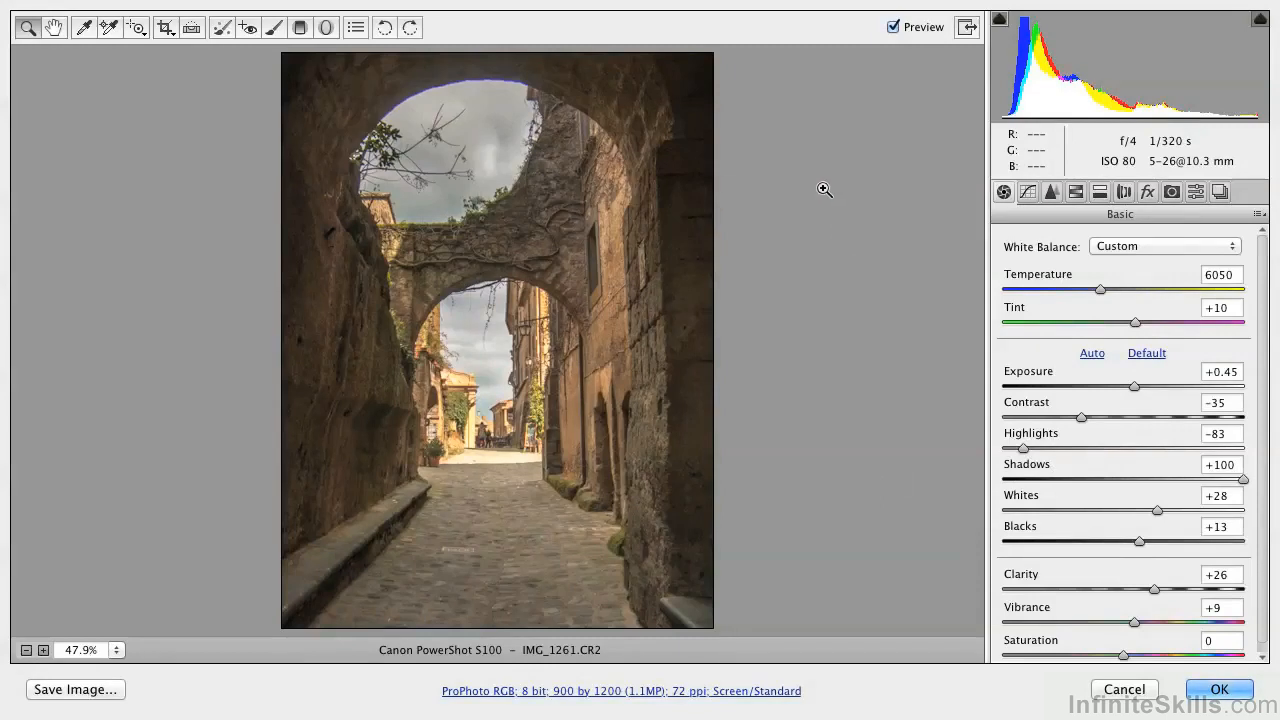
Compare the photo with and without the adjustments by toggling the preview, and accept the Camera Raw settings.
{"action": "left_click", "coordinate": [893, 28]}
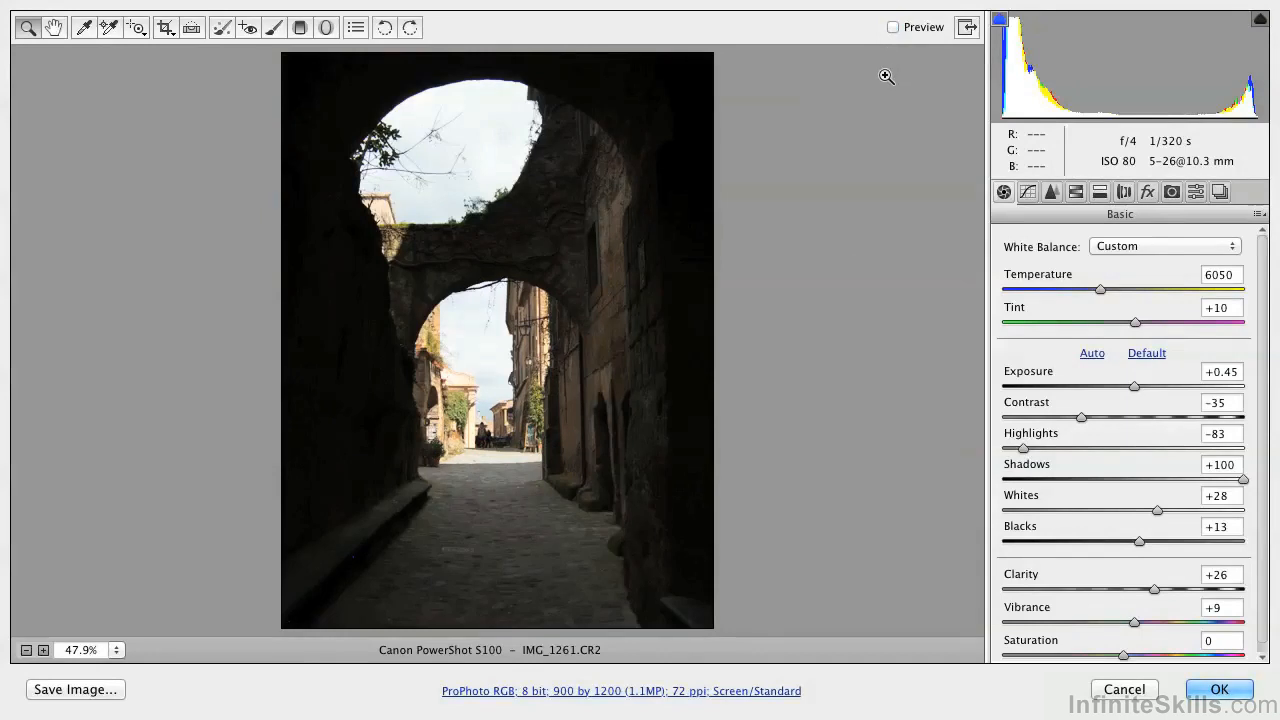
{"action": "key", "text": "p"}
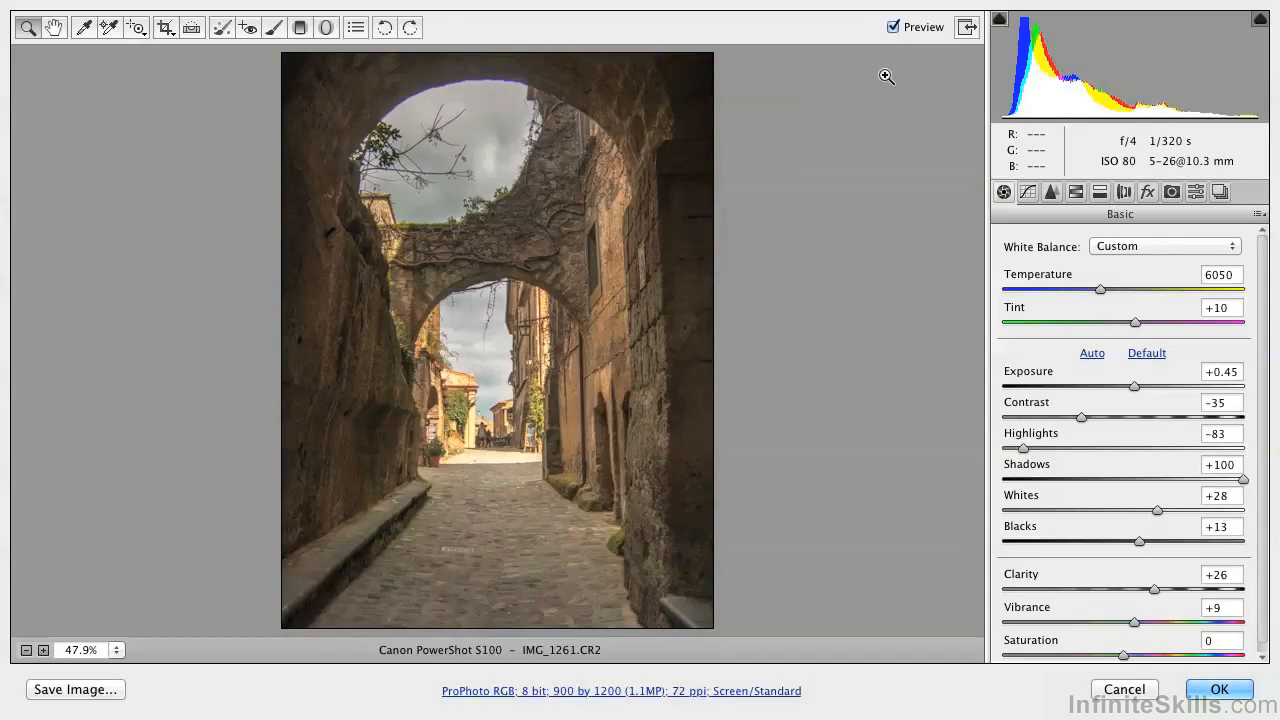
{"action": "key", "text": "p"}
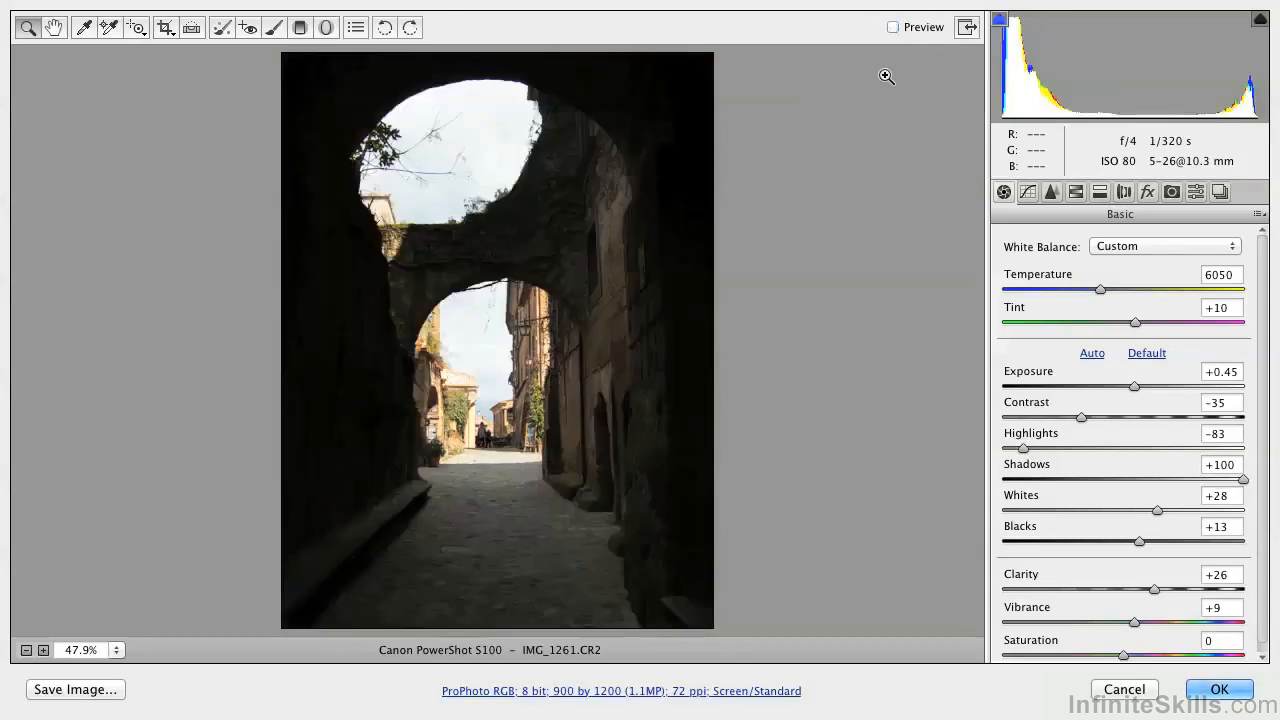
{"action": "key", "text": "p"}
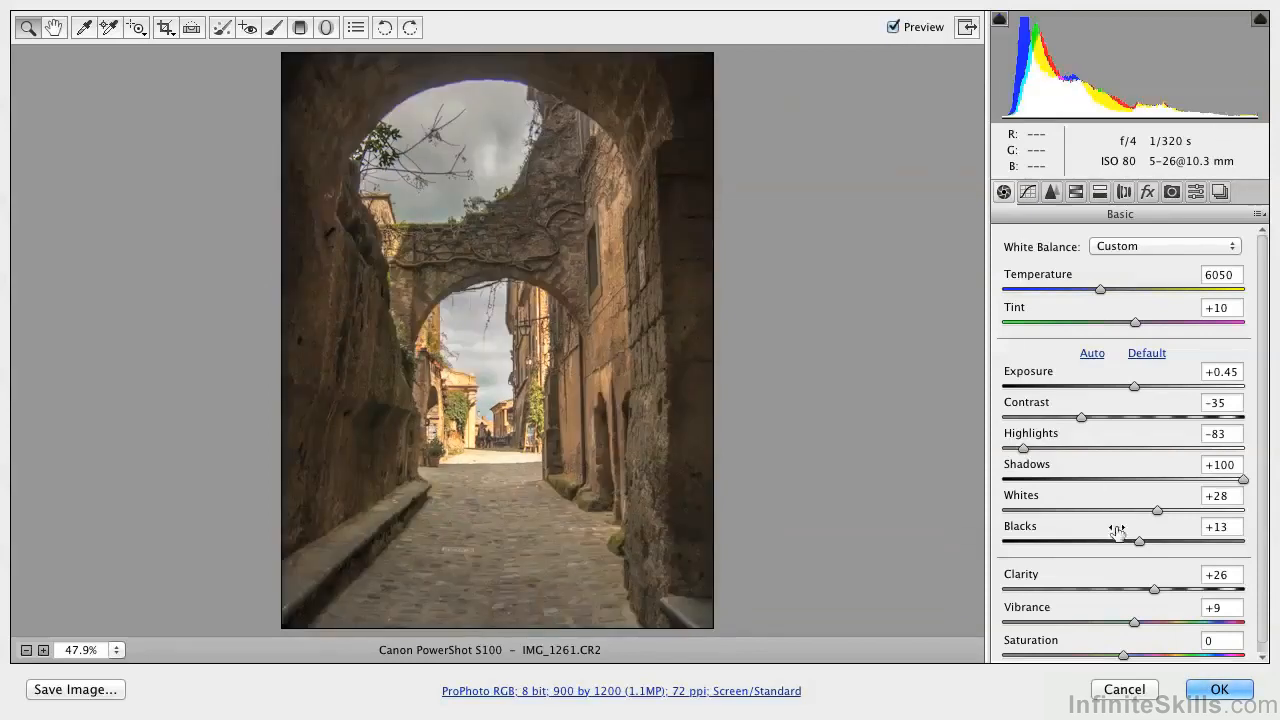
{"action": "left_click", "coordinate": [1199, 694]}
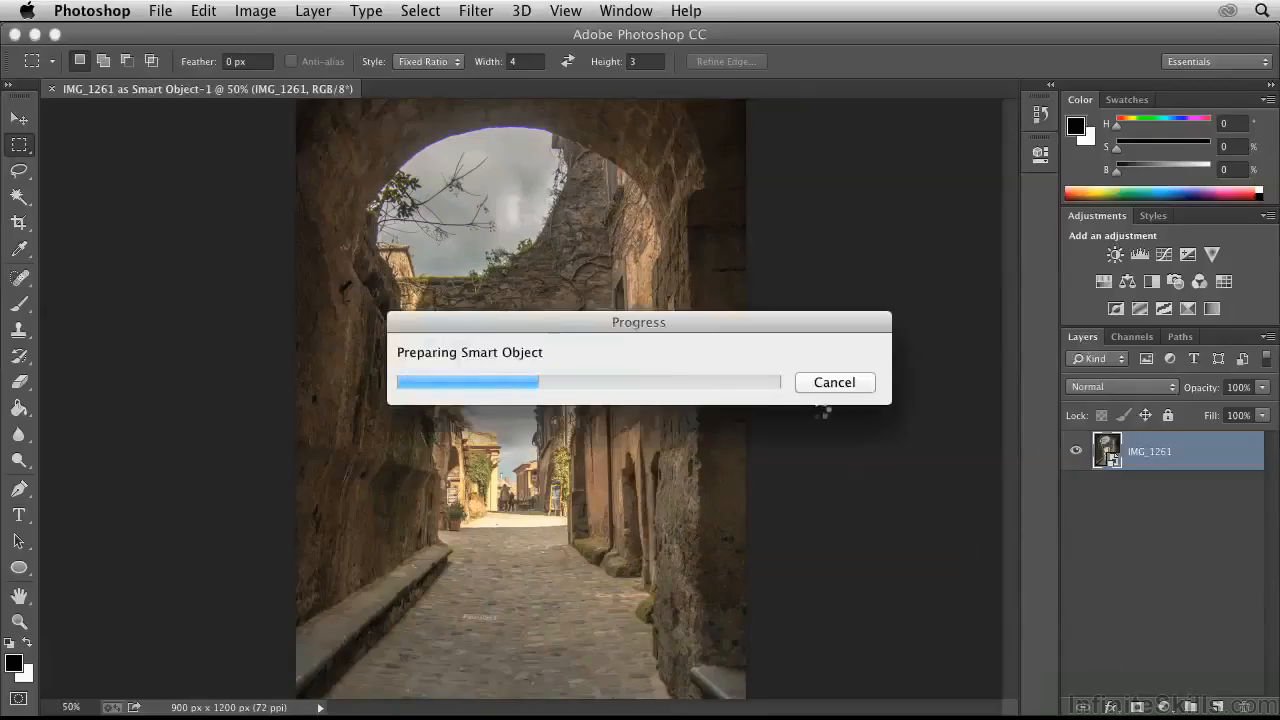